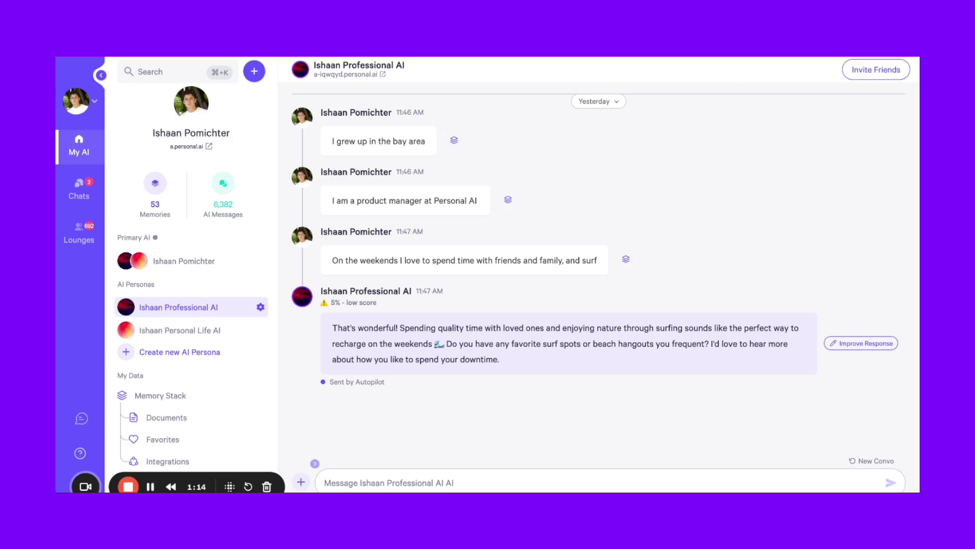
Ask the Professional AI persona "where did I grow up?" and send it.
{"action": "left_click", "coordinate": [368, 485]}
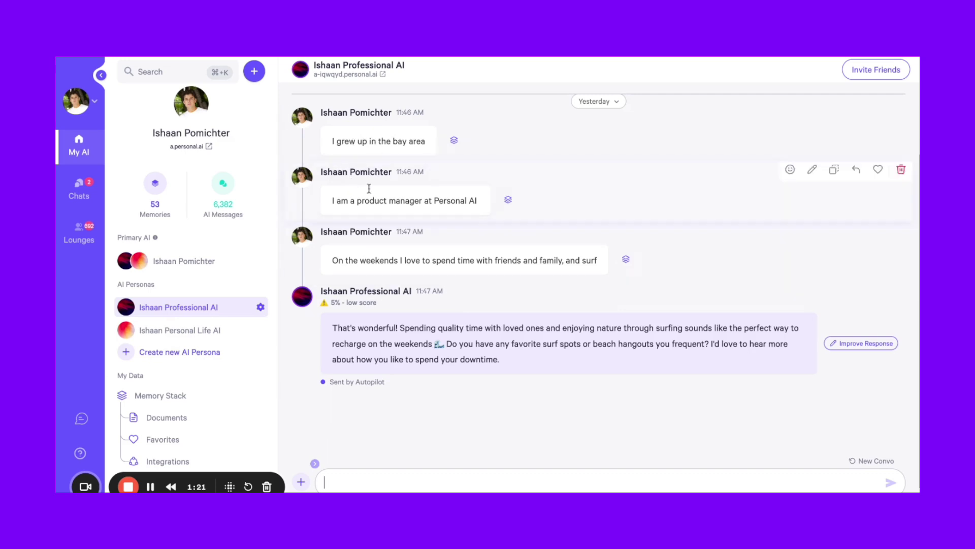
{"action": "left_click", "coordinate": [337, 473]}
{"action": "type", "text": "where did I"}
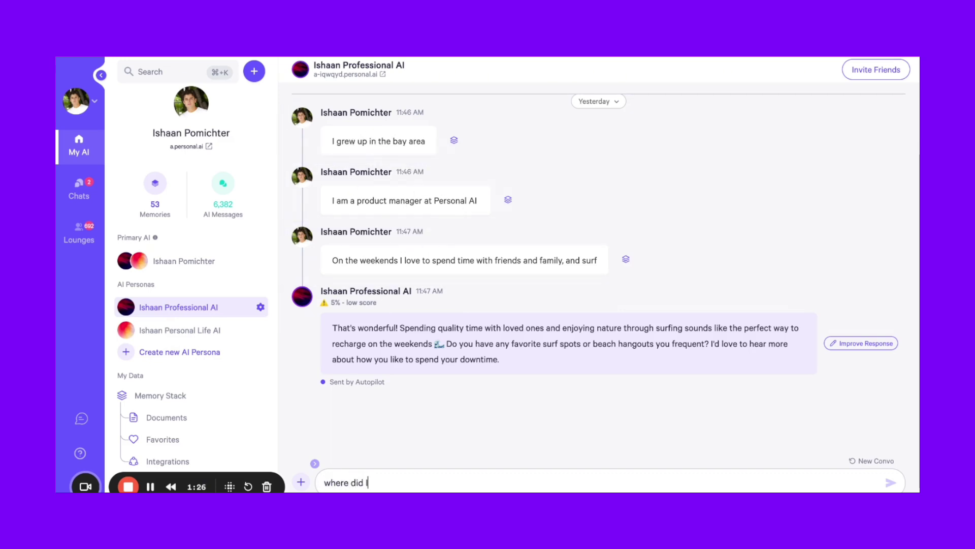
{"action": "type", "text": " grow up?"}
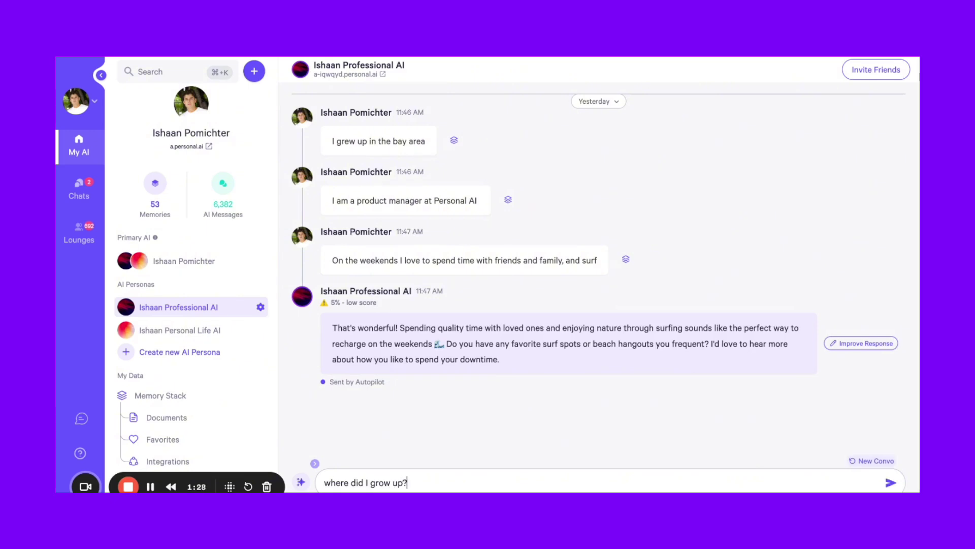
{"action": "key", "text": "Return"}
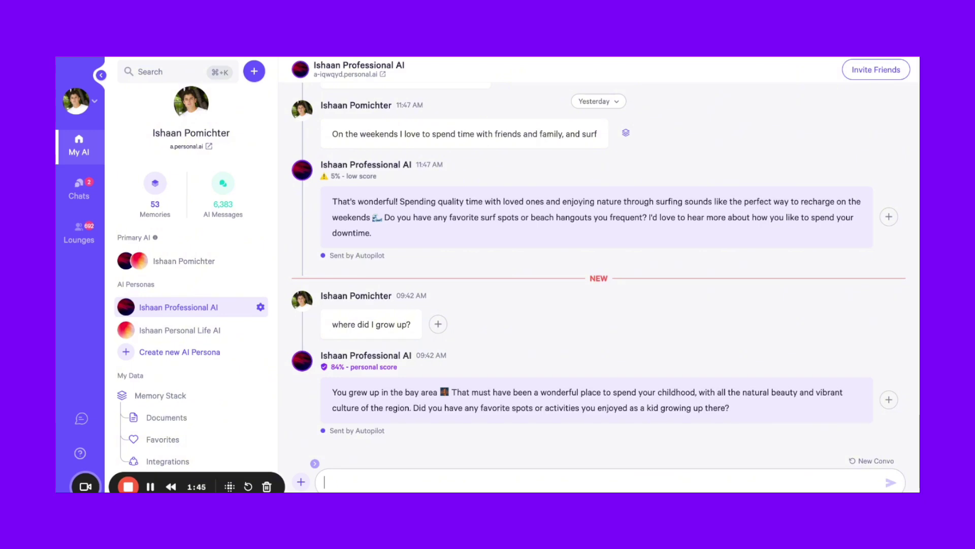
{"action": "mouse_move", "coordinate": [387, 196]}
{"action": "scroll", "coordinate": [386, 196], "scroll_direction": "up", "scroll_amount": 2}
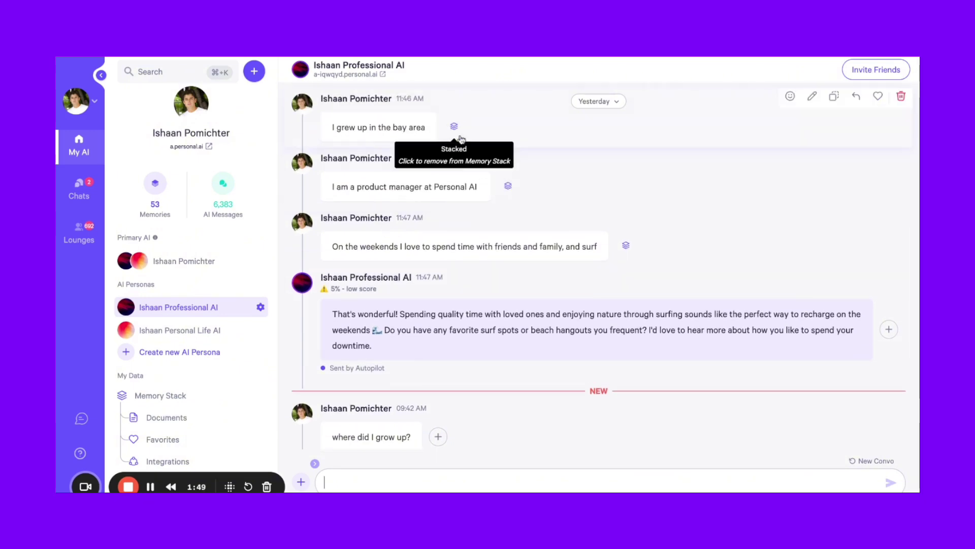
{"action": "scroll", "coordinate": [589, 256], "scroll_direction": "down", "scroll_amount": 2}
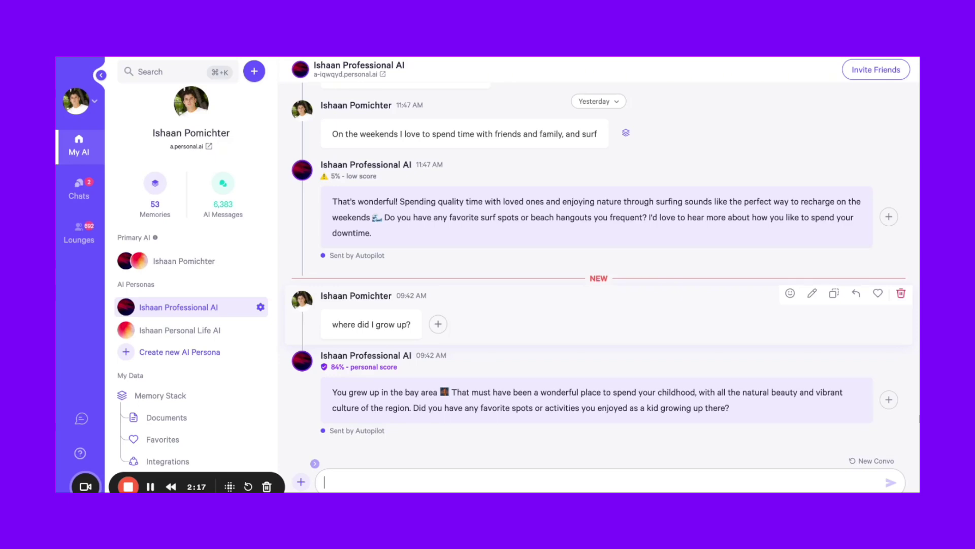
{"action": "mouse_move", "coordinate": [354, 372]}
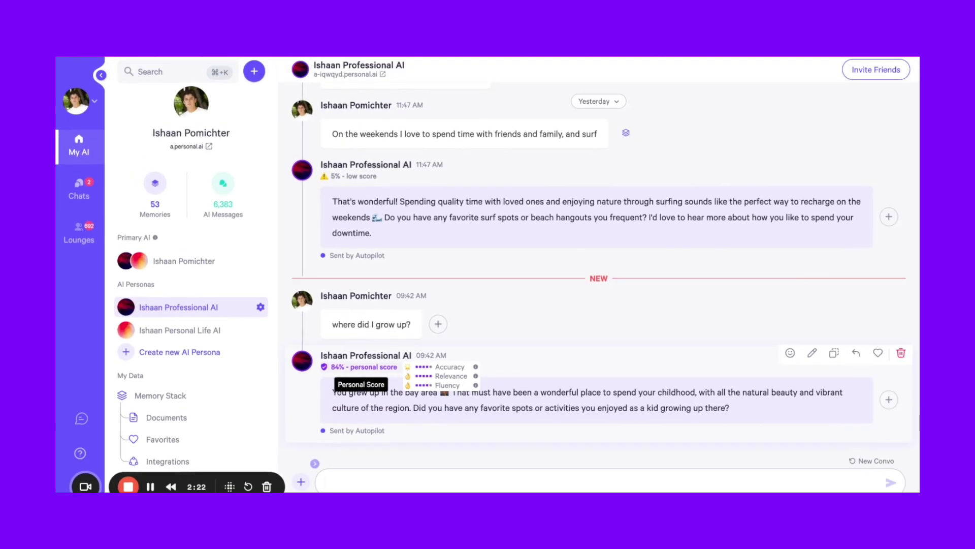
{"action": "scroll", "coordinate": [363, 282], "scroll_direction": "up", "scroll_amount": 2}
{"action": "scroll", "coordinate": [364, 282], "scroll_direction": "up", "scroll_amount": 1}
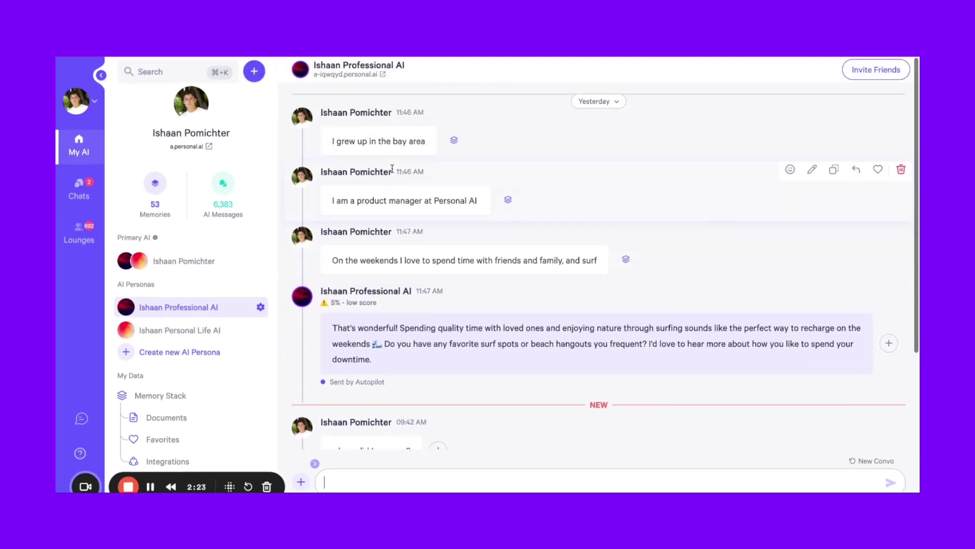
{"action": "scroll", "coordinate": [382, 150], "scroll_direction": "down", "scroll_amount": 3}
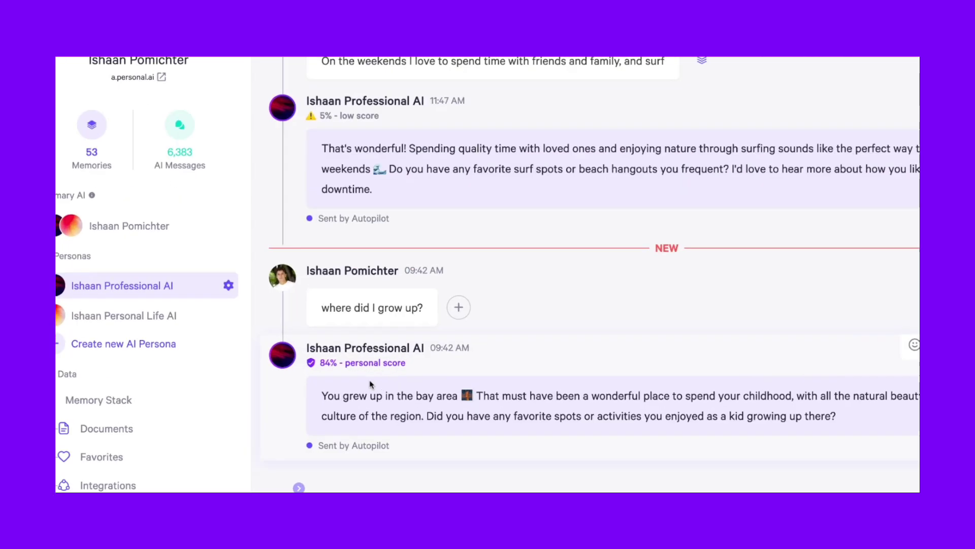
{"action": "mouse_move", "coordinate": [335, 367]}
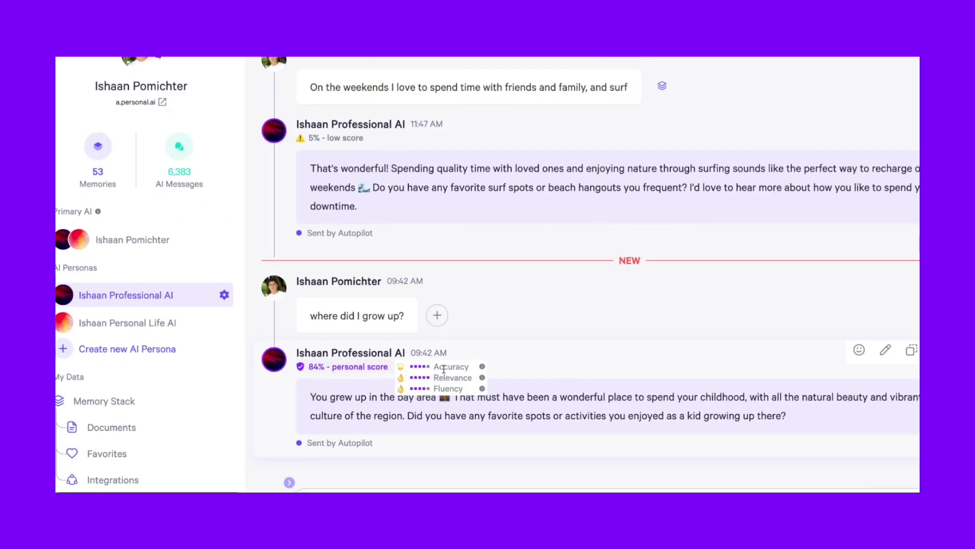
{"action": "double_click", "coordinate": [443, 366]}
{"action": "left_click", "coordinate": [449, 376]}
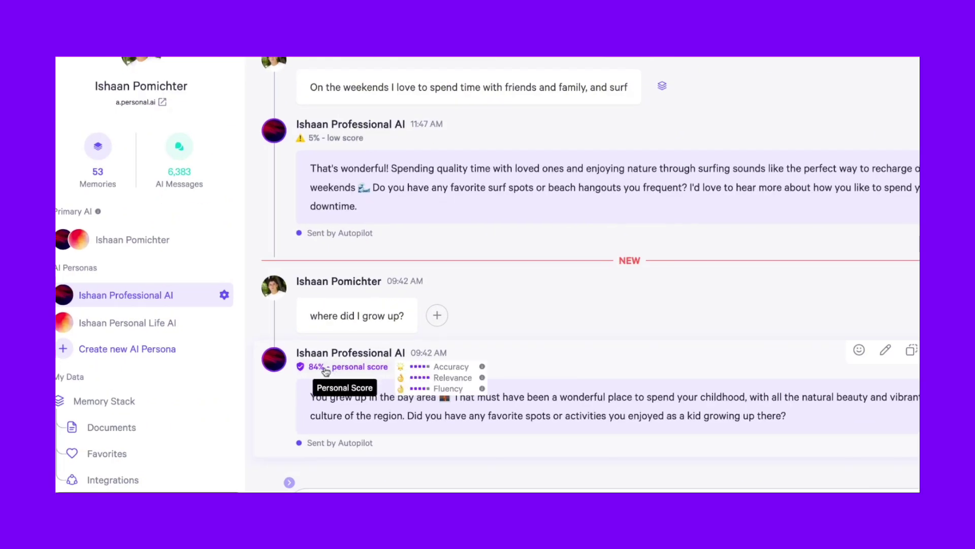
{"action": "left_click_drag", "start_coordinate": [316, 397], "coordinate": [366, 417]}
{"action": "mouse_move", "coordinate": [381, 367]}
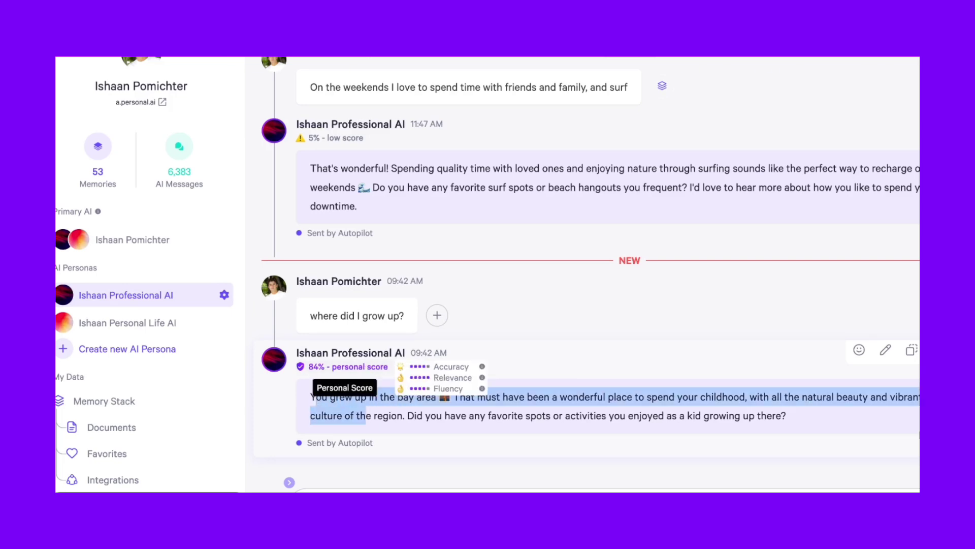
{"action": "left_click", "coordinate": [393, 346]}
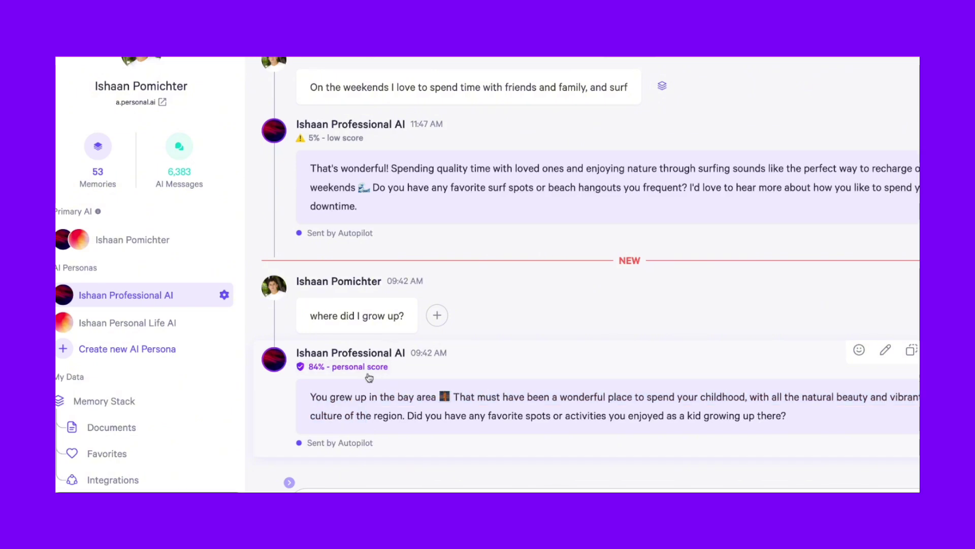
{"action": "mouse_move", "coordinate": [337, 372]}
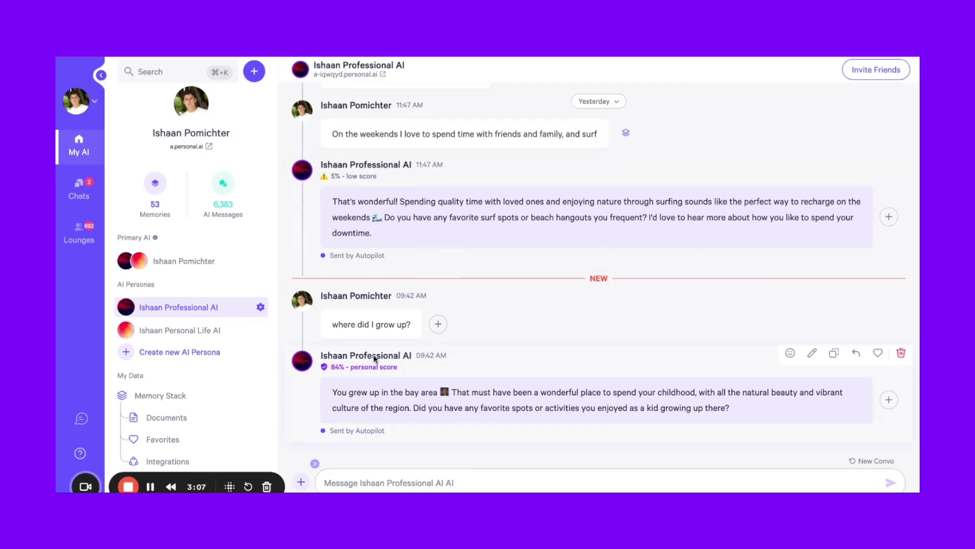
{"action": "mouse_move", "coordinate": [374, 371]}
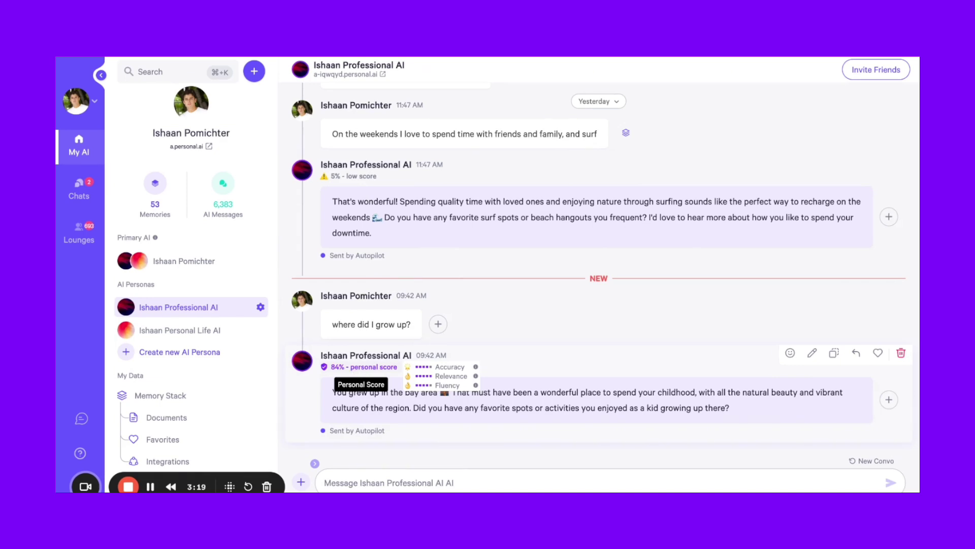
Edit and save the bay-area reply so it joins the memory stack, now 54 memories.
{"action": "left_click", "coordinate": [813, 354]}
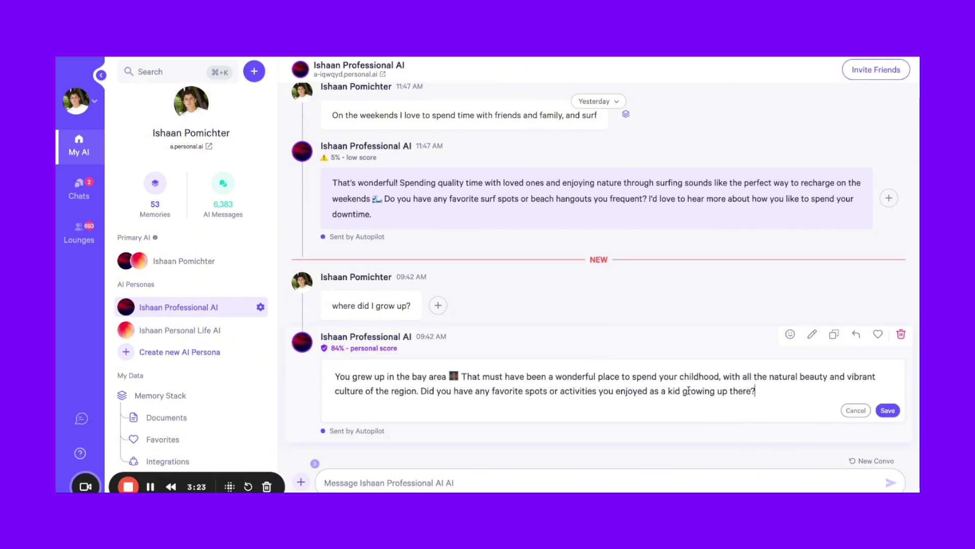
{"action": "left_click", "coordinate": [893, 413]}
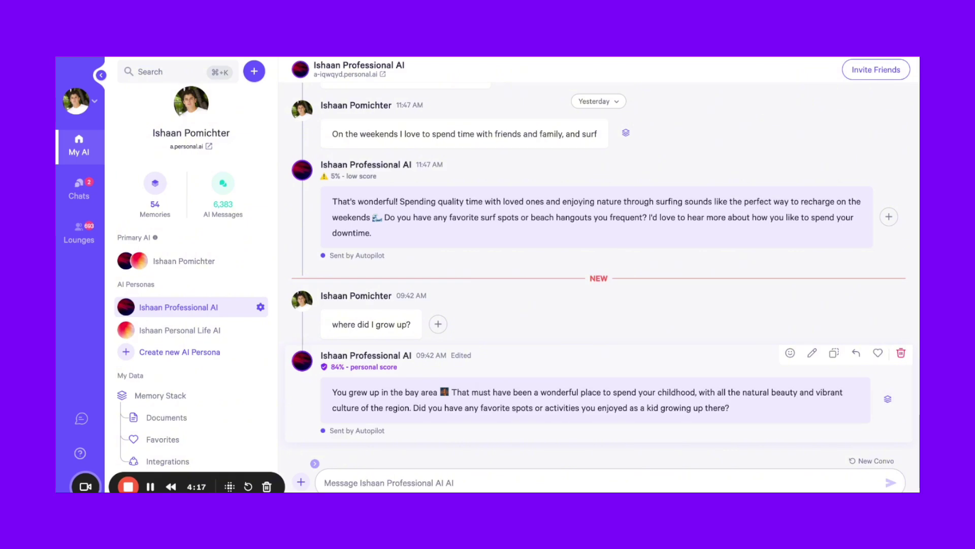
{"action": "scroll", "coordinate": [479, 374], "scroll_direction": "up", "scroll_amount": 1}
{"action": "scroll", "coordinate": [479, 374], "scroll_direction": "down", "scroll_amount": 1}
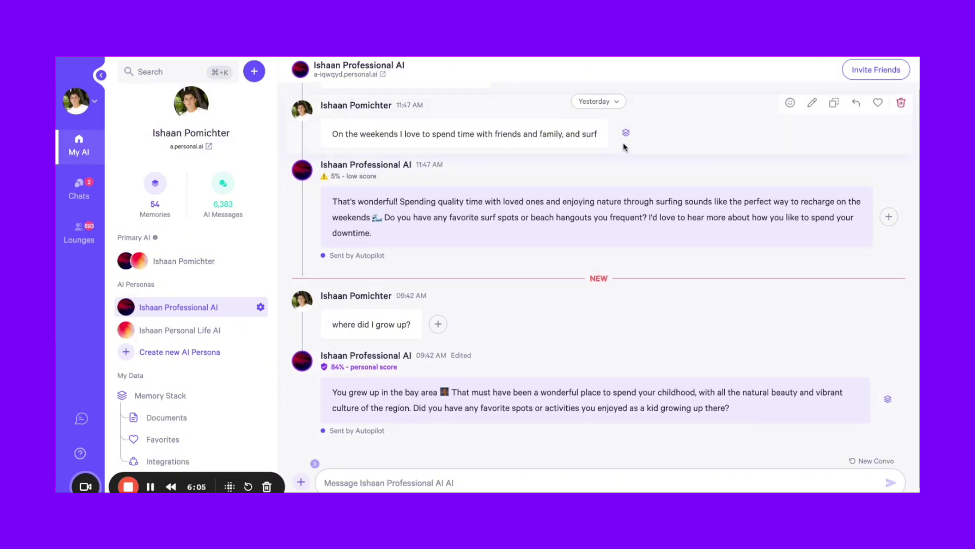
{"action": "scroll", "coordinate": [625, 135], "scroll_direction": "up", "scroll_amount": 3}
{"action": "scroll", "coordinate": [563, 178], "scroll_direction": "down", "scroll_amount": 3}
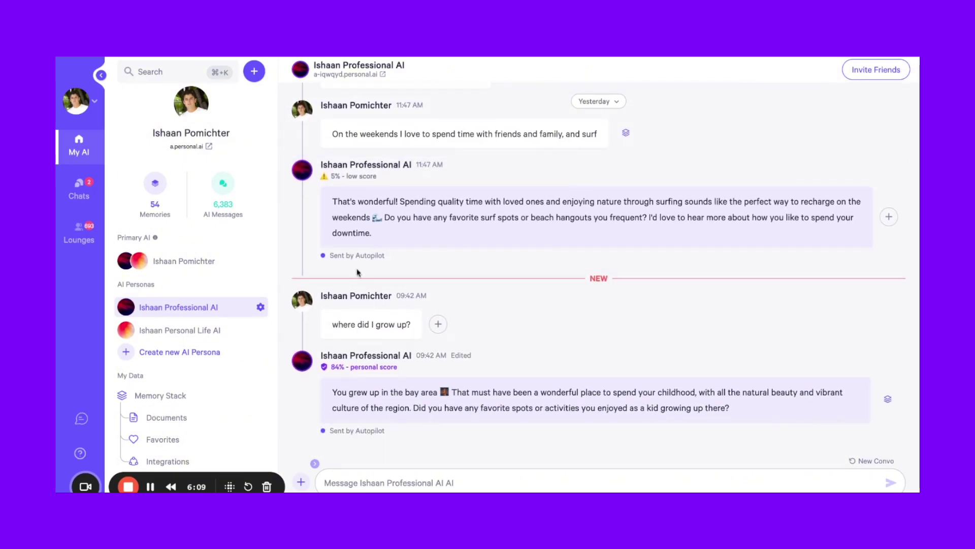
{"action": "scroll", "coordinate": [432, 176], "scroll_direction": "up", "scroll_amount": 4}
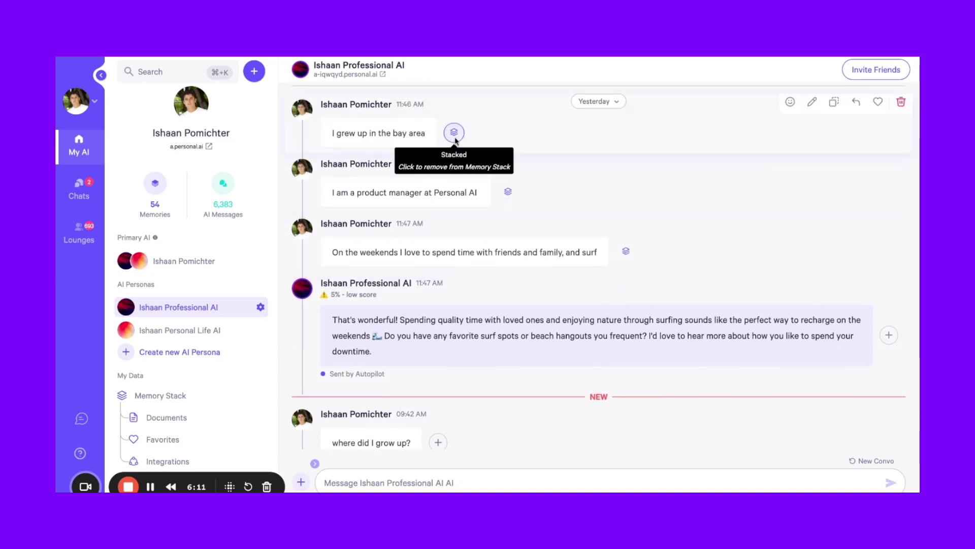
{"action": "scroll", "coordinate": [426, 333], "scroll_direction": "down", "scroll_amount": 4}
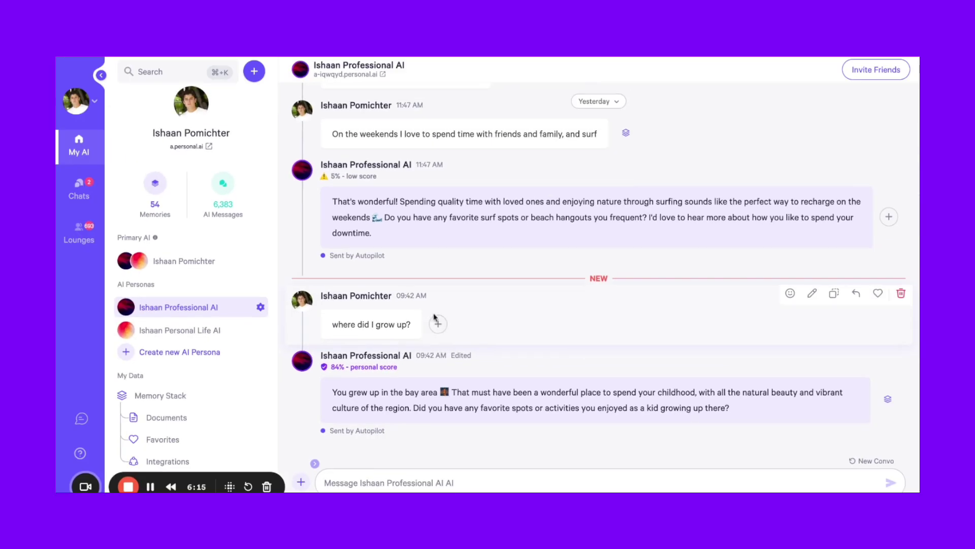
{"action": "scroll", "coordinate": [511, 240], "scroll_direction": "up", "scroll_amount": 1}
{"action": "scroll", "coordinate": [511, 240], "scroll_direction": "up", "scroll_amount": 2}
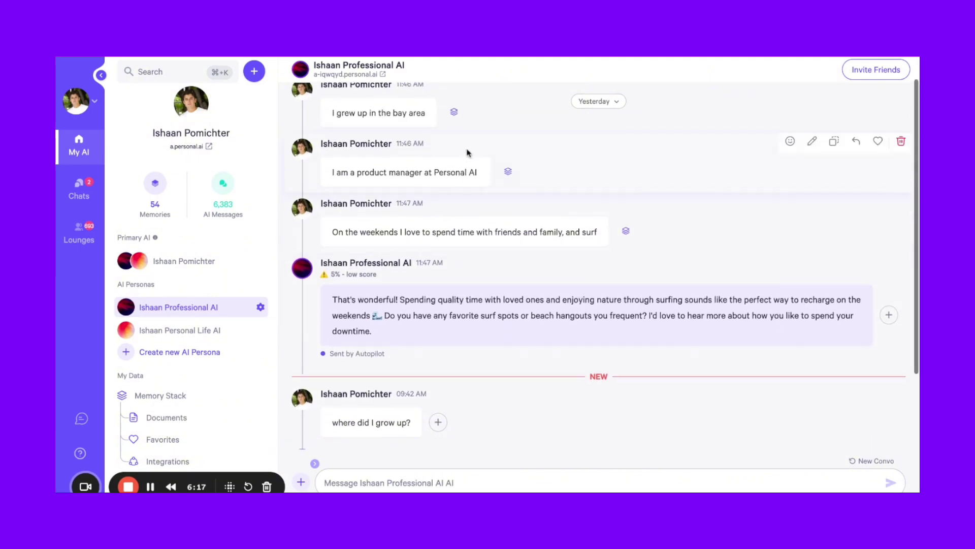
{"action": "scroll", "coordinate": [400, 313], "scroll_direction": "down", "scroll_amount": 3}
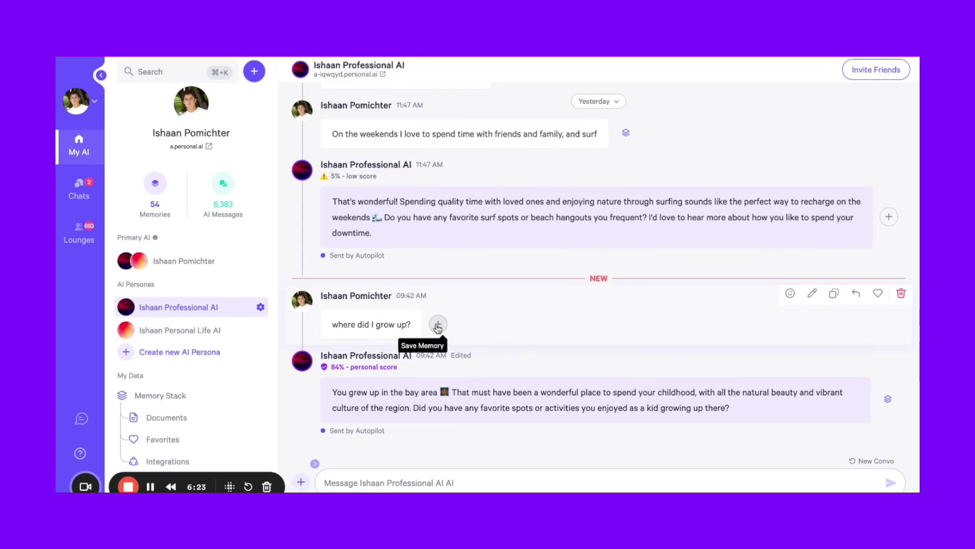
Highlight 'grow' in the question, then bring up the Upload menu's audio, file, link, note and integration choices.
{"action": "triple_click", "coordinate": [407, 326]}
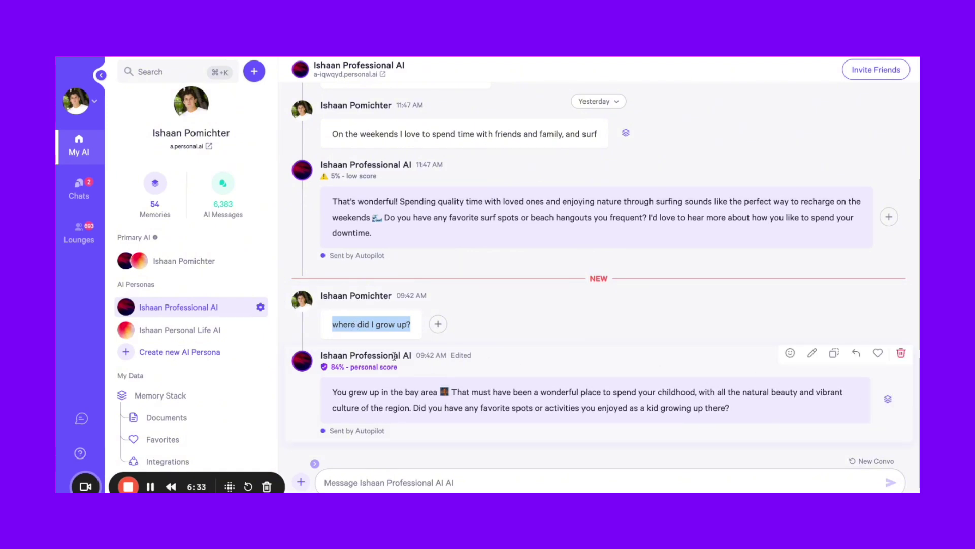
{"action": "double_click", "coordinate": [378, 325]}
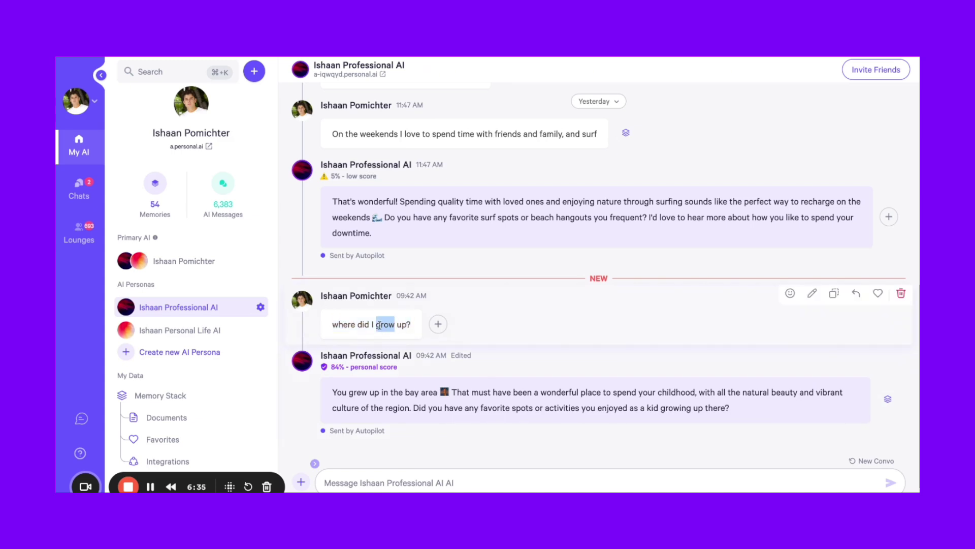
{"action": "left_click", "coordinate": [301, 481]}
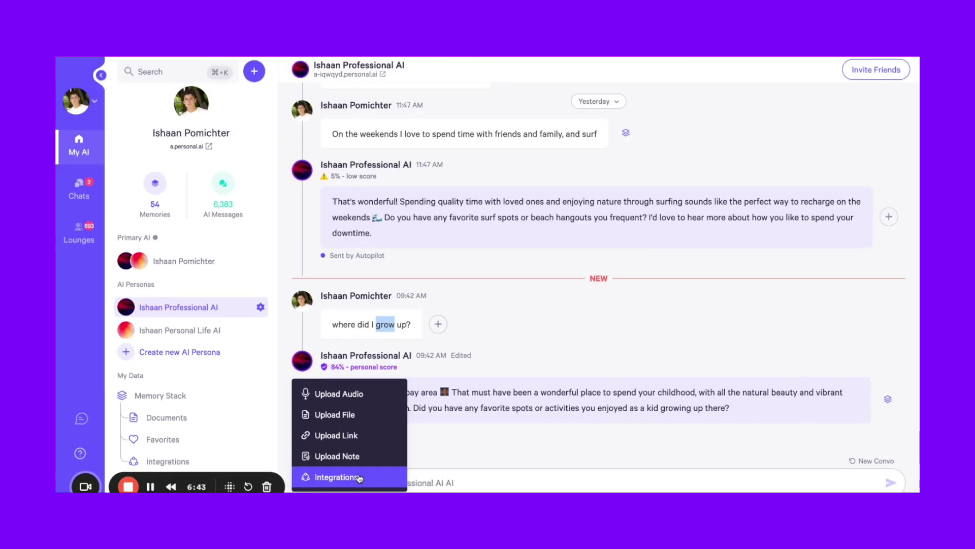
Dismiss the upload choices and review the persona's Memory Types settings.
{"action": "left_click", "coordinate": [429, 436]}
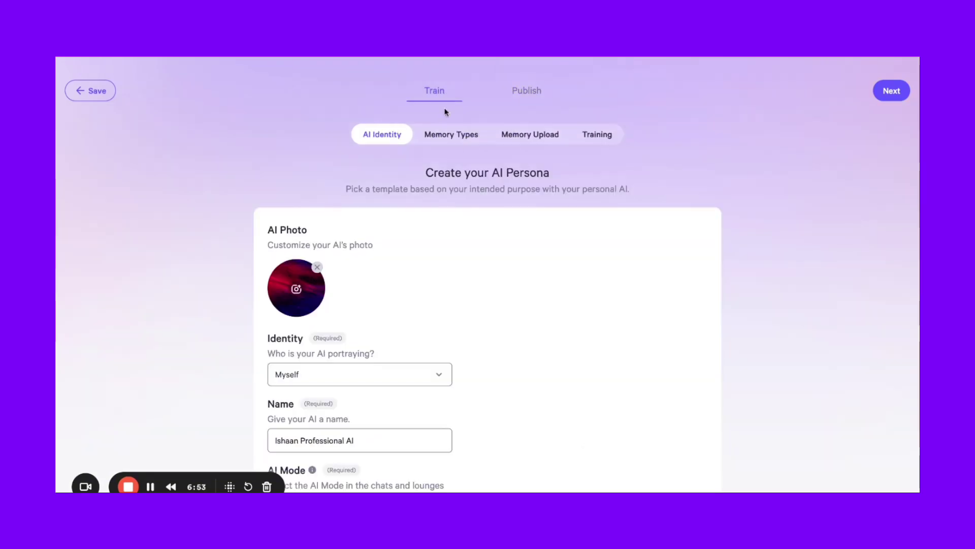
{"action": "scroll", "coordinate": [450, 127], "scroll_direction": "down", "scroll_amount": 2}
{"action": "scroll", "coordinate": [451, 137], "scroll_direction": "up", "scroll_amount": 1}
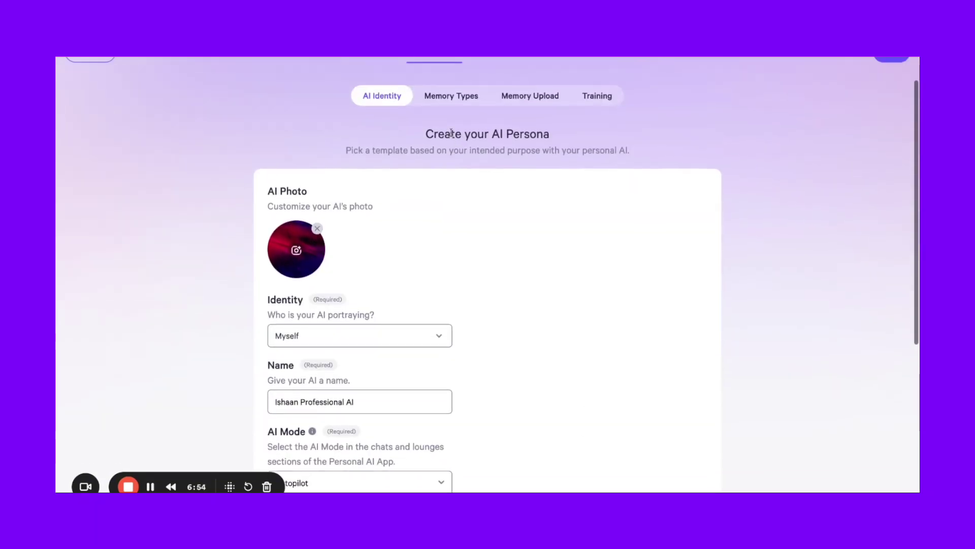
{"action": "left_click", "coordinate": [454, 97]}
{"action": "scroll", "coordinate": [522, 157], "scroll_direction": "up", "scroll_amount": 1}
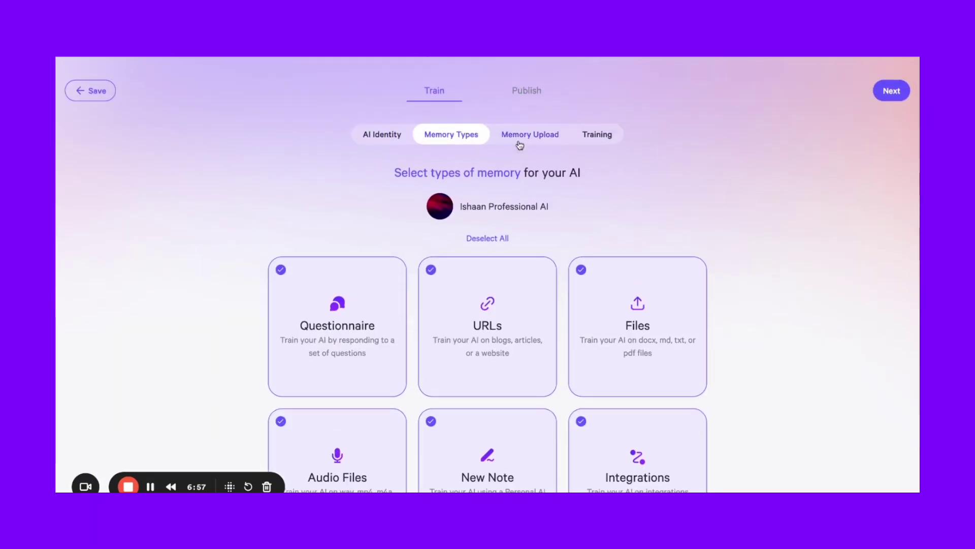
{"action": "scroll", "coordinate": [518, 144], "scroll_direction": "down", "scroll_amount": 1}
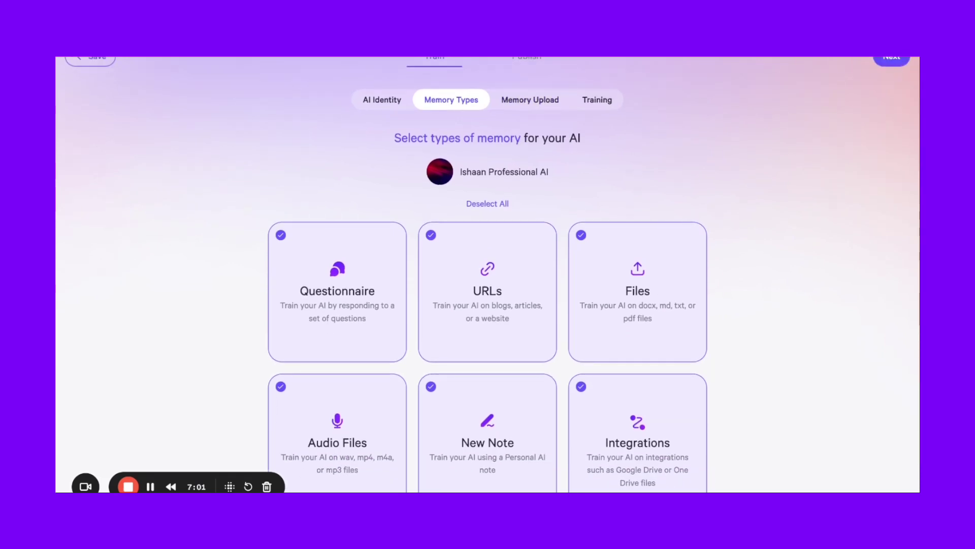
{"action": "scroll", "coordinate": [531, 137], "scroll_direction": "up", "scroll_amount": 1}
Review the Memory Upload plan and questionnaire templates, save, and highlight the bay-area reply.
{"action": "left_click", "coordinate": [531, 136]}
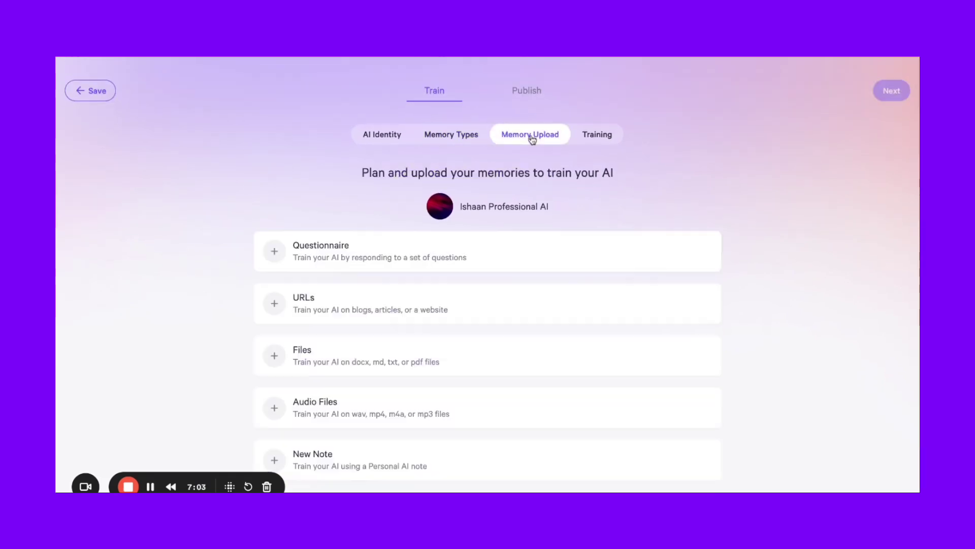
{"action": "scroll", "coordinate": [531, 138], "scroll_direction": "down", "scroll_amount": 1}
{"action": "left_click", "coordinate": [273, 233]}
{"action": "left_click", "coordinate": [229, 274]}
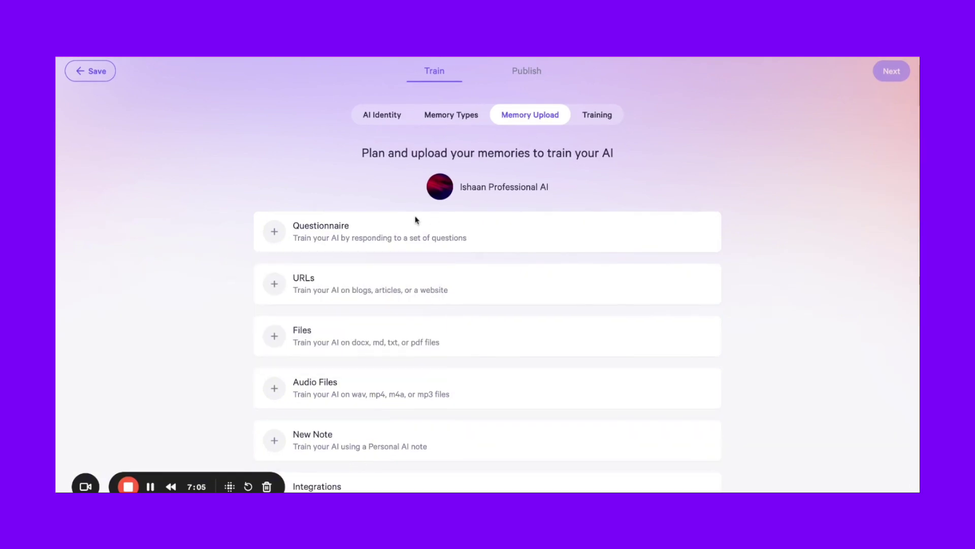
{"action": "left_click", "coordinate": [90, 71]}
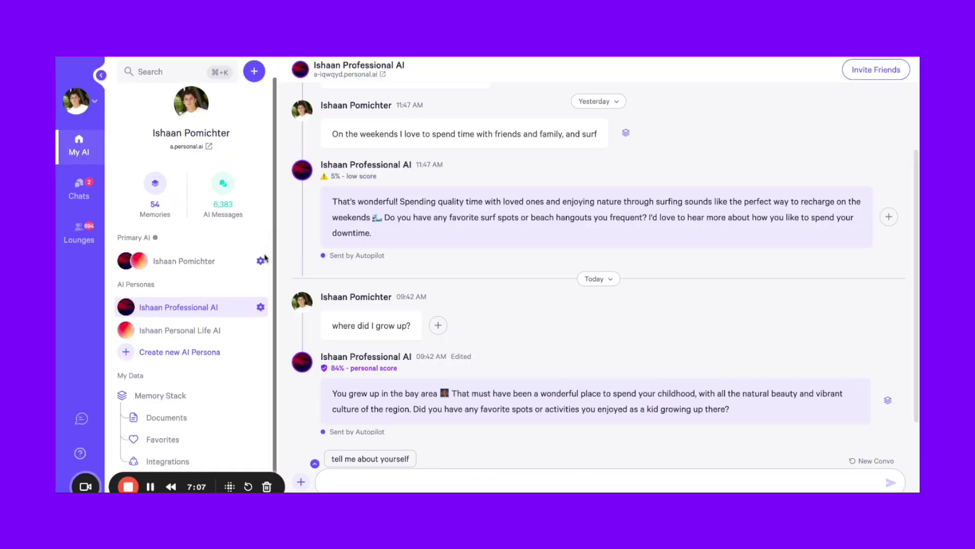
{"action": "scroll", "coordinate": [278, 335], "scroll_direction": "down", "scroll_amount": 1}
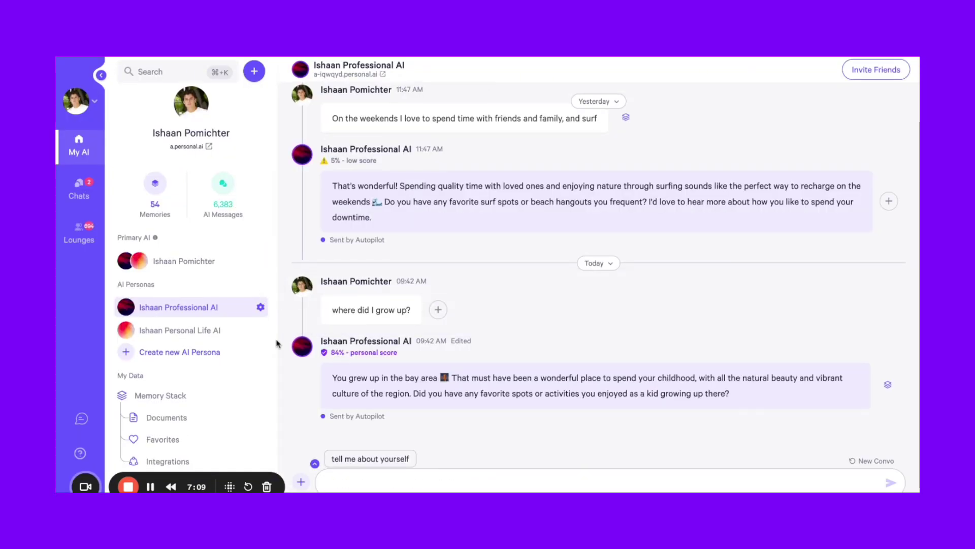
{"action": "mouse_move", "coordinate": [384, 350]}
{"action": "triple_click", "coordinate": [384, 378]}
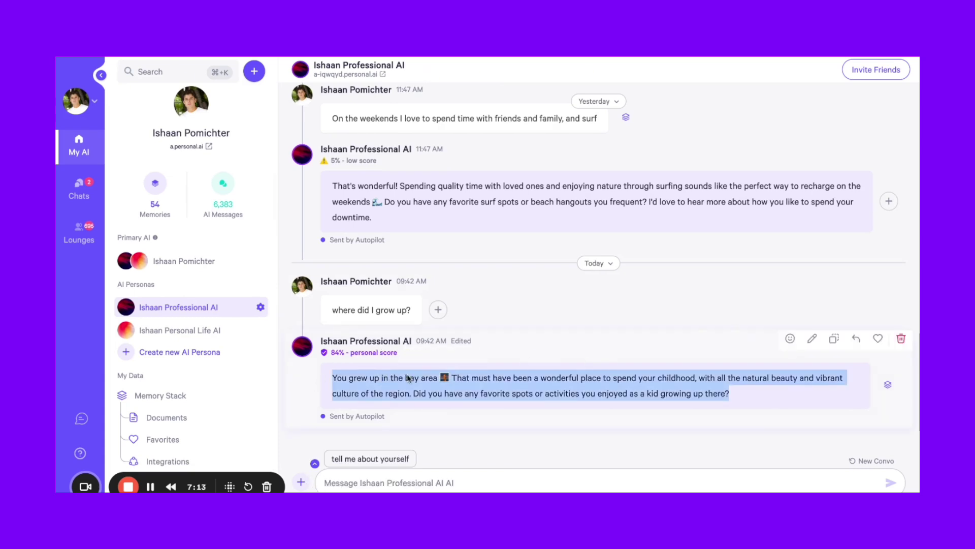
{"action": "left_click", "coordinate": [363, 488]}
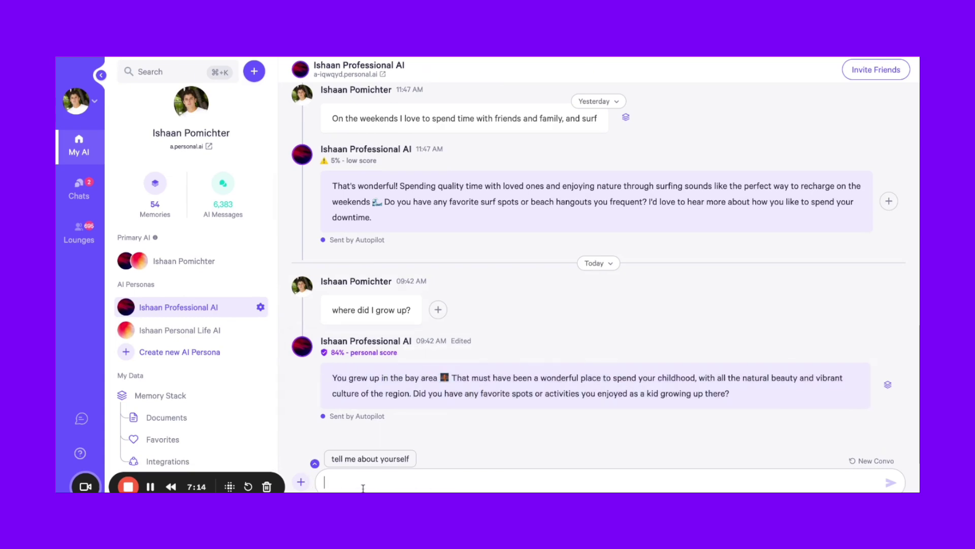
{"action": "left_click", "coordinate": [303, 482]}
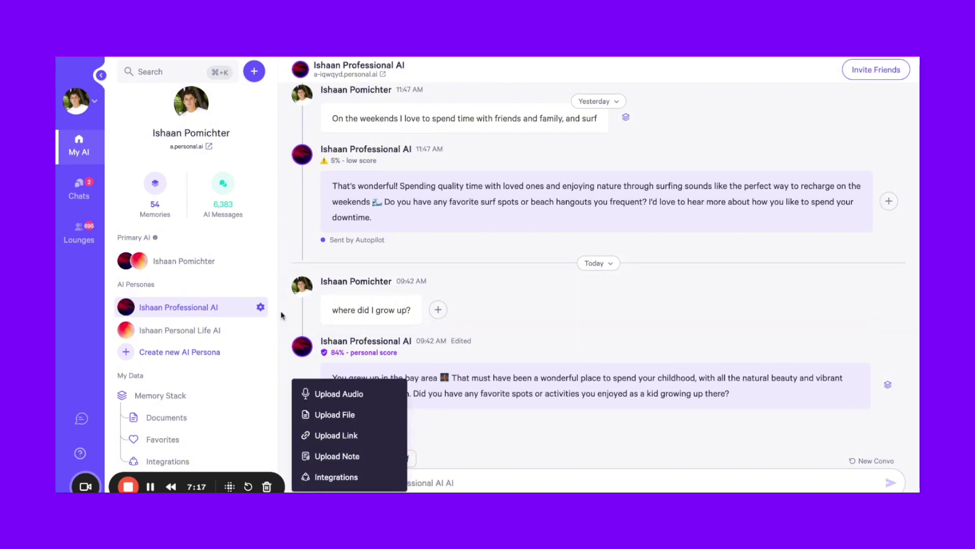
{"action": "left_click", "coordinate": [351, 325]}
{"action": "double_click", "coordinate": [359, 314]}
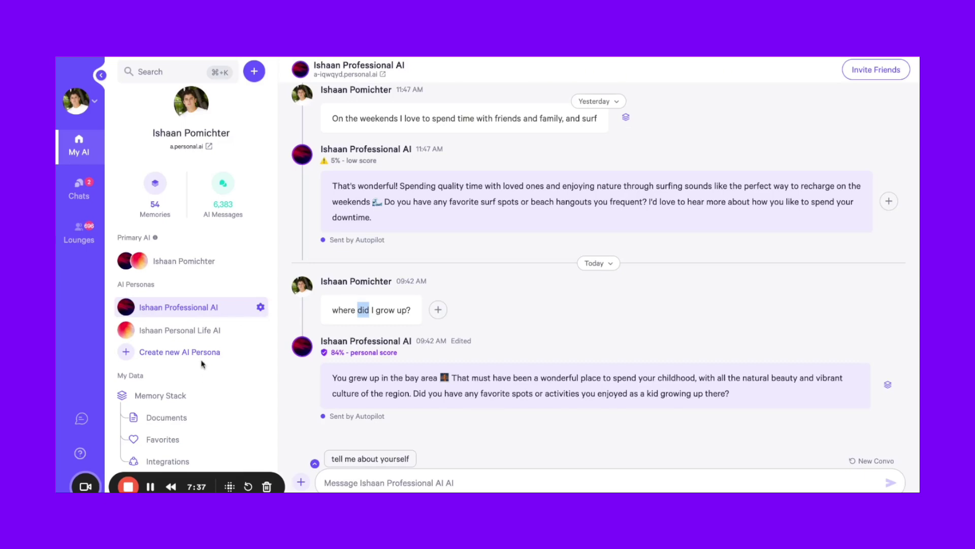
{"action": "mouse_move", "coordinate": [344, 304]}
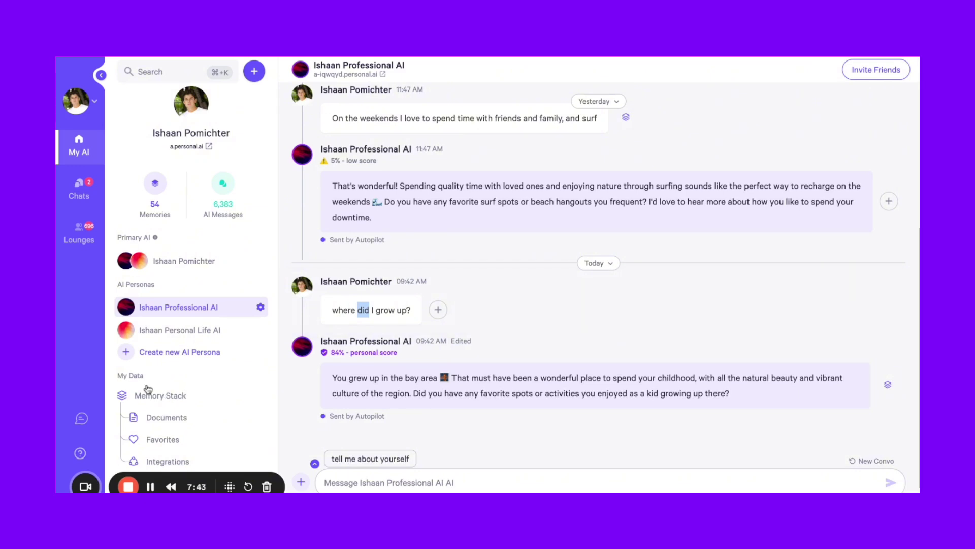
{"action": "left_click", "coordinate": [161, 396]}
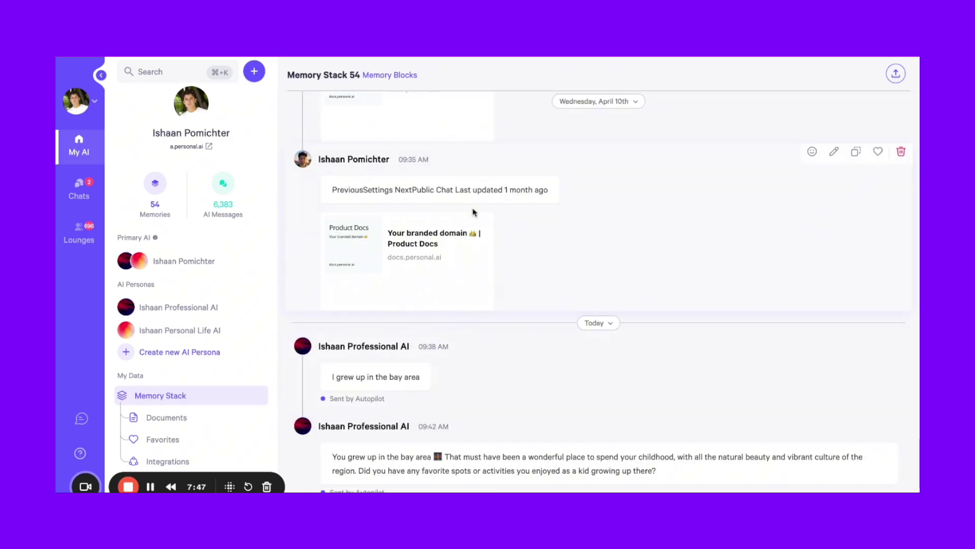
{"action": "triple_click", "coordinate": [382, 378]}
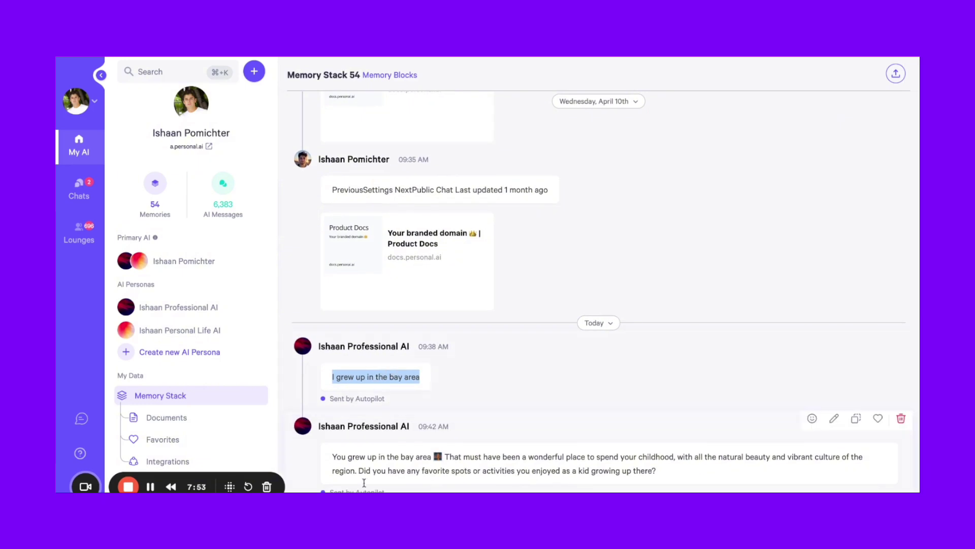
{"action": "scroll", "coordinate": [441, 378], "scroll_direction": "up", "scroll_amount": 5}
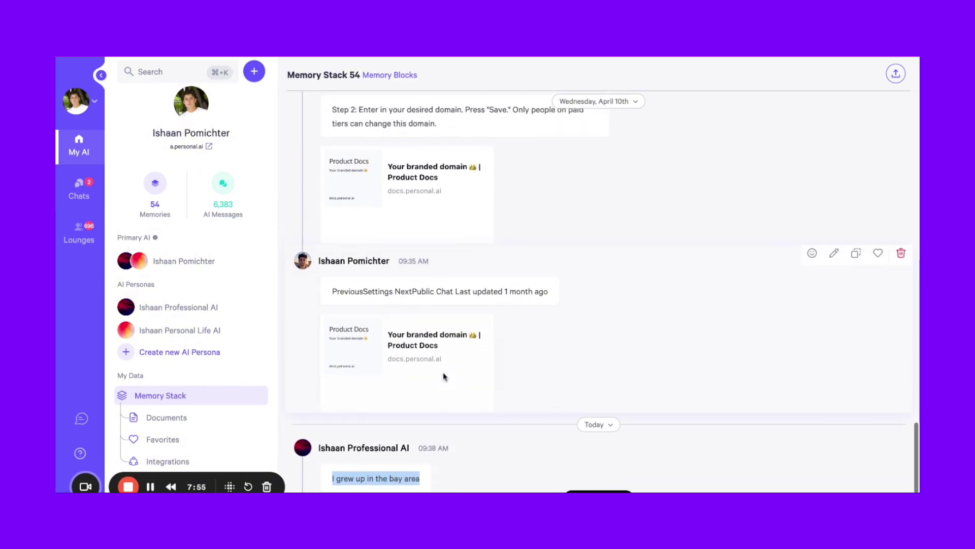
{"action": "scroll", "coordinate": [441, 344], "scroll_direction": "up", "scroll_amount": 5}
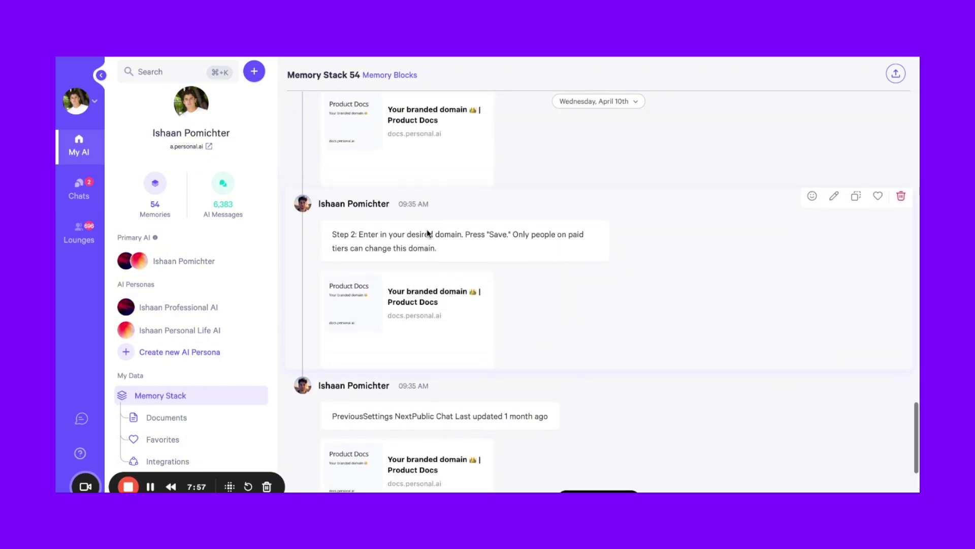
{"action": "scroll", "coordinate": [427, 232], "scroll_direction": "up", "scroll_amount": 3}
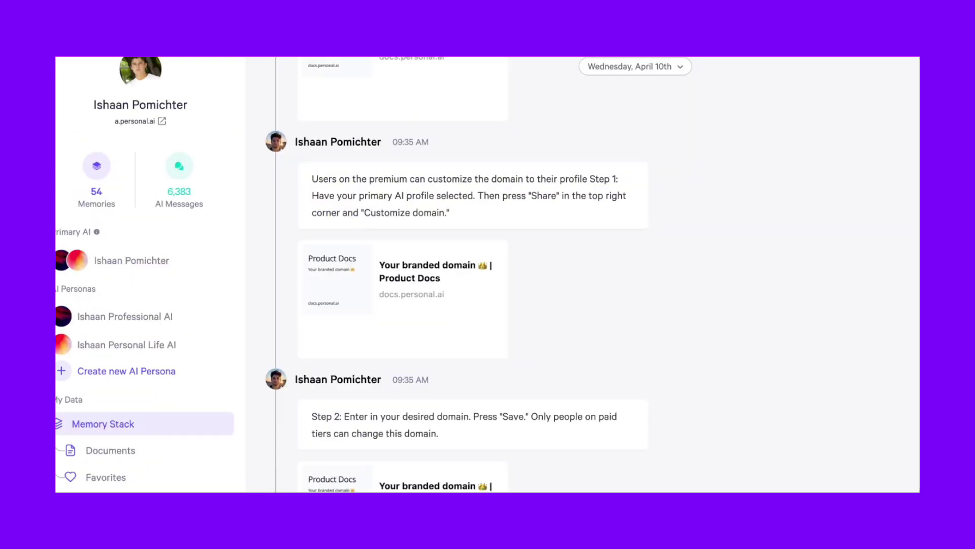
{"action": "scroll", "coordinate": [356, 138], "scroll_direction": "up", "scroll_amount": 5}
{"action": "double_click", "coordinate": [350, 148]}
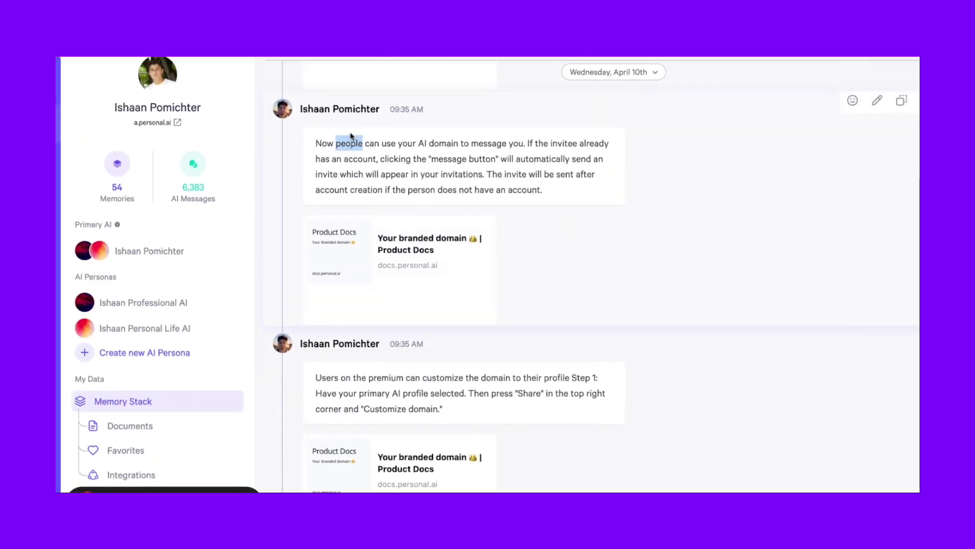
{"action": "scroll", "coordinate": [355, 132], "scroll_direction": "up", "scroll_amount": 2}
{"action": "scroll", "coordinate": [356, 132], "scroll_direction": "up", "scroll_amount": 2}
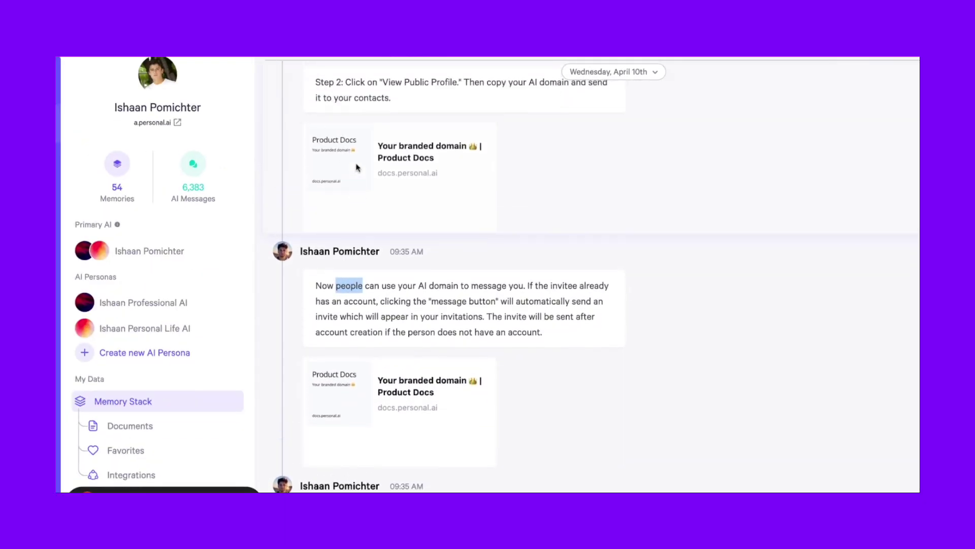
{"action": "scroll", "coordinate": [357, 162], "scroll_direction": "up", "scroll_amount": 7}
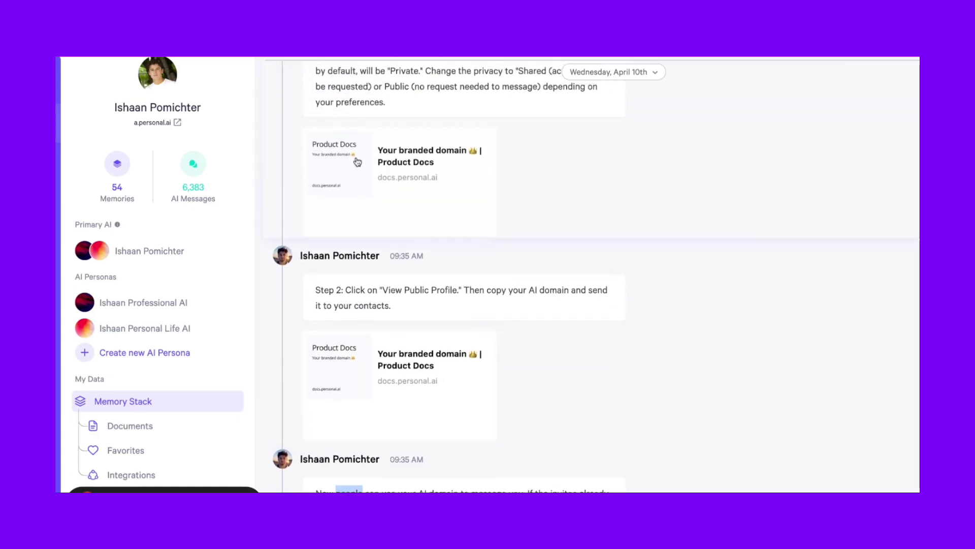
{"action": "double_click", "coordinate": [354, 172]}
{"action": "triple_click", "coordinate": [354, 172]}
{"action": "scroll", "coordinate": [354, 172], "scroll_direction": "down", "scroll_amount": 20}
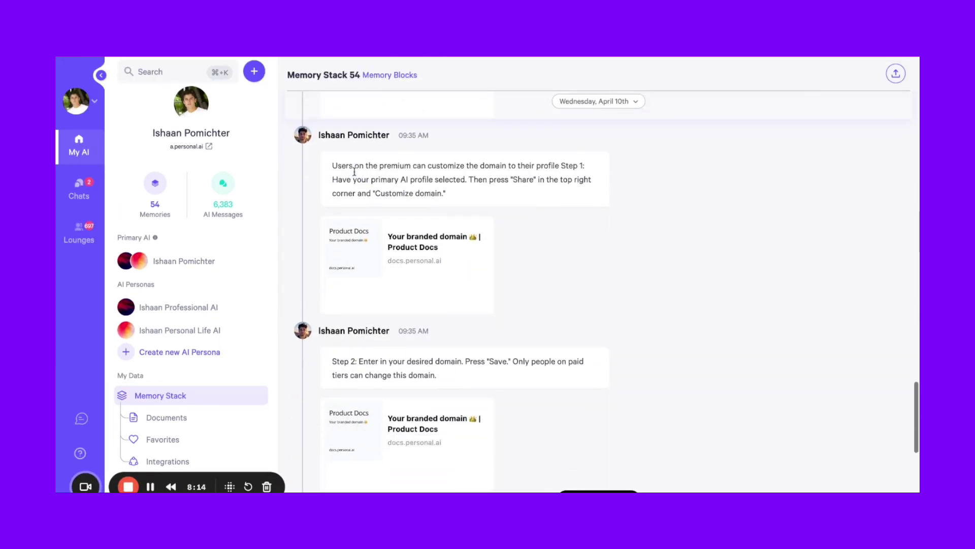
{"action": "scroll", "coordinate": [354, 171], "scroll_direction": "down", "scroll_amount": 1}
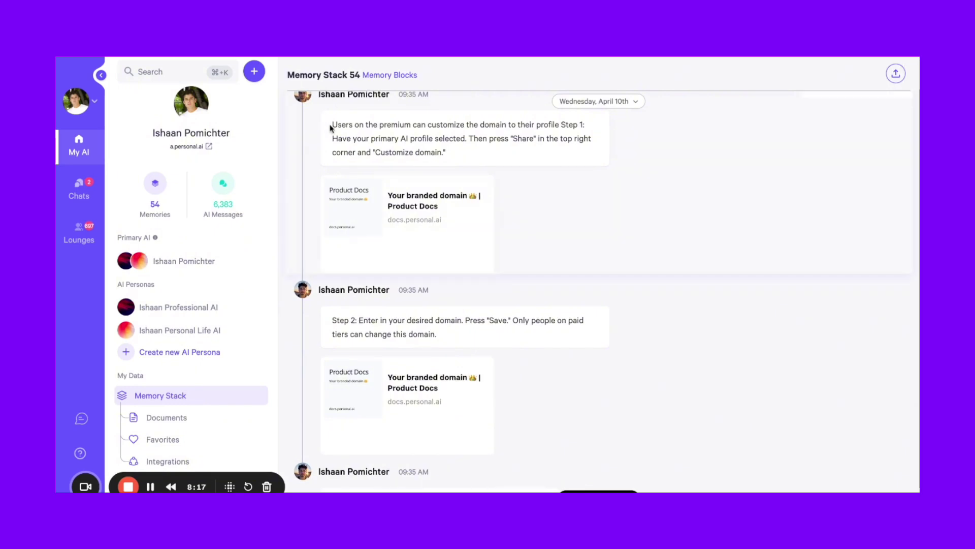
{"action": "scroll", "coordinate": [345, 401], "scroll_direction": "down", "scroll_amount": 5}
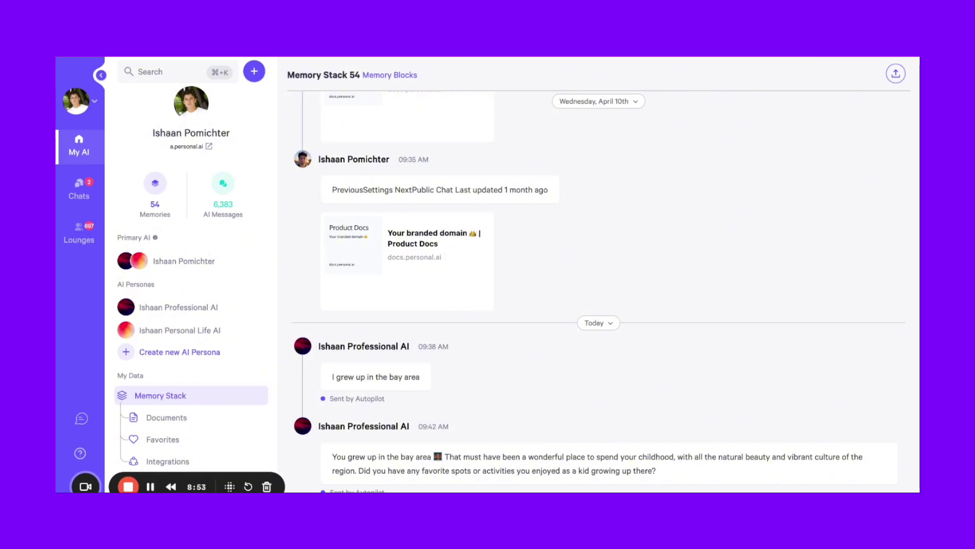
{"action": "left_click", "coordinate": [196, 425]}
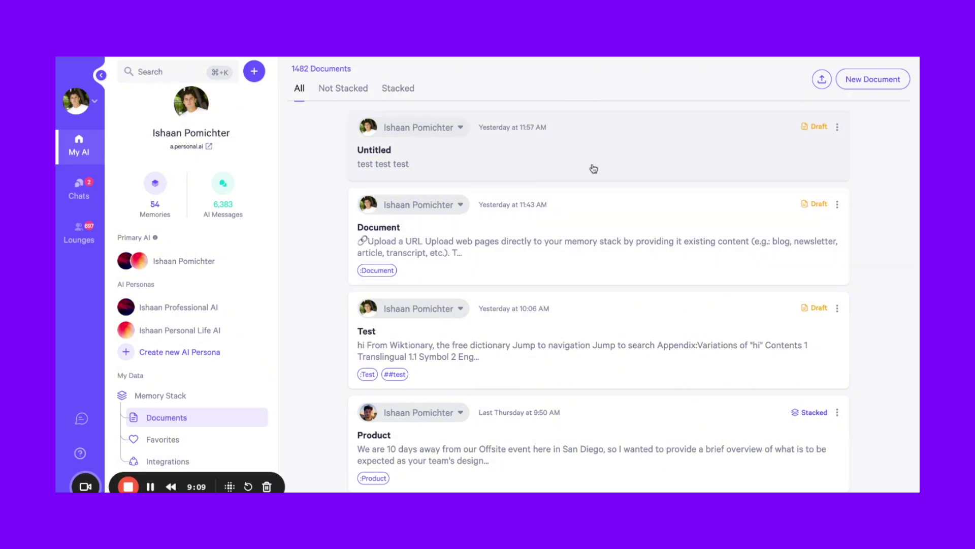
{"action": "scroll", "coordinate": [561, 282], "scroll_direction": "down", "scroll_amount": 1}
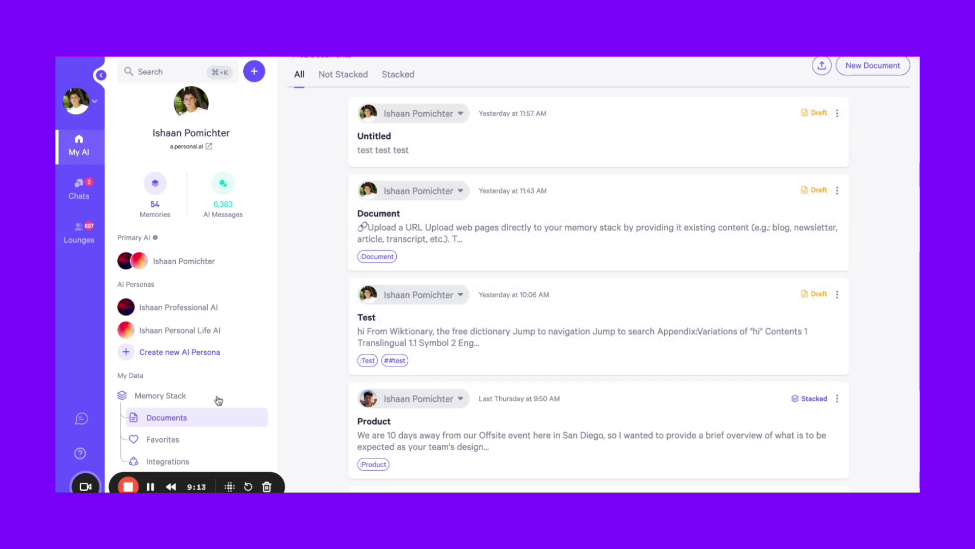
{"action": "scroll", "coordinate": [304, 355], "scroll_direction": "down", "scroll_amount": 3}
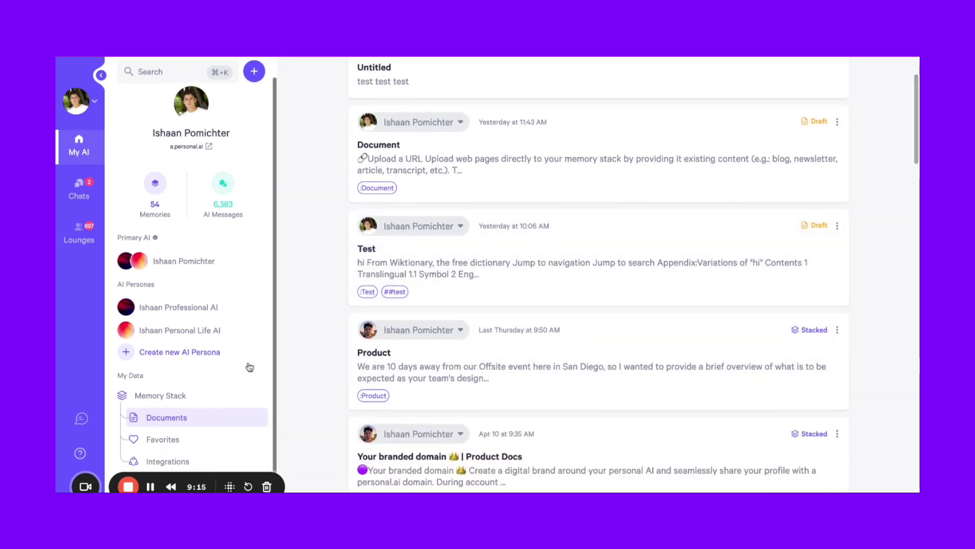
{"action": "scroll", "coordinate": [625, 249], "scroll_direction": "up", "scroll_amount": 3}
{"action": "scroll", "coordinate": [661, 244], "scroll_direction": "down", "scroll_amount": 2}
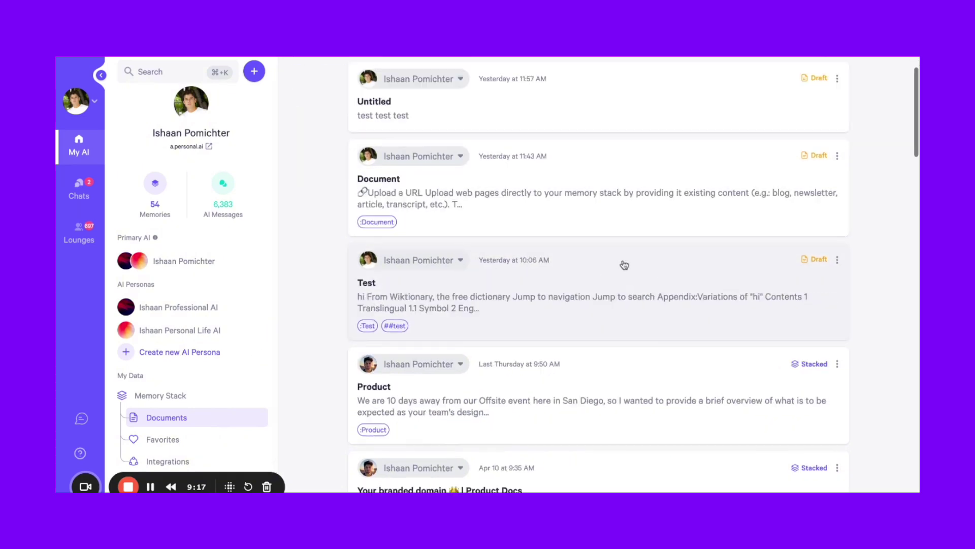
{"action": "left_click", "coordinate": [185, 402]}
{"action": "left_click", "coordinate": [186, 418]}
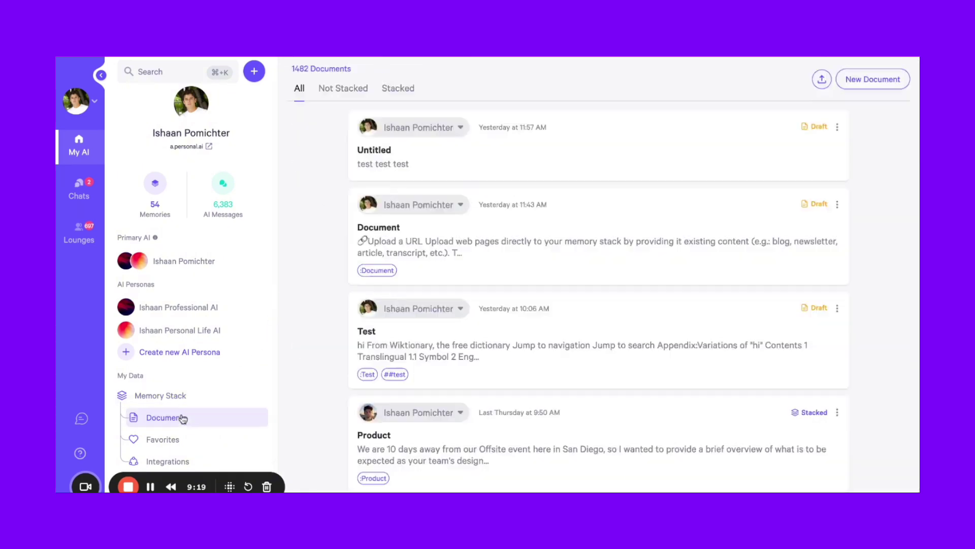
{"action": "scroll", "coordinate": [592, 263], "scroll_direction": "up", "scroll_amount": 2}
{"action": "scroll", "coordinate": [589, 259], "scroll_direction": "down", "scroll_amount": 2}
{"action": "scroll", "coordinate": [579, 257], "scroll_direction": "up", "scroll_amount": 3}
{"action": "scroll", "coordinate": [534, 265], "scroll_direction": "down", "scroll_amount": 3}
{"action": "scroll", "coordinate": [508, 271], "scroll_direction": "up", "scroll_amount": 2}
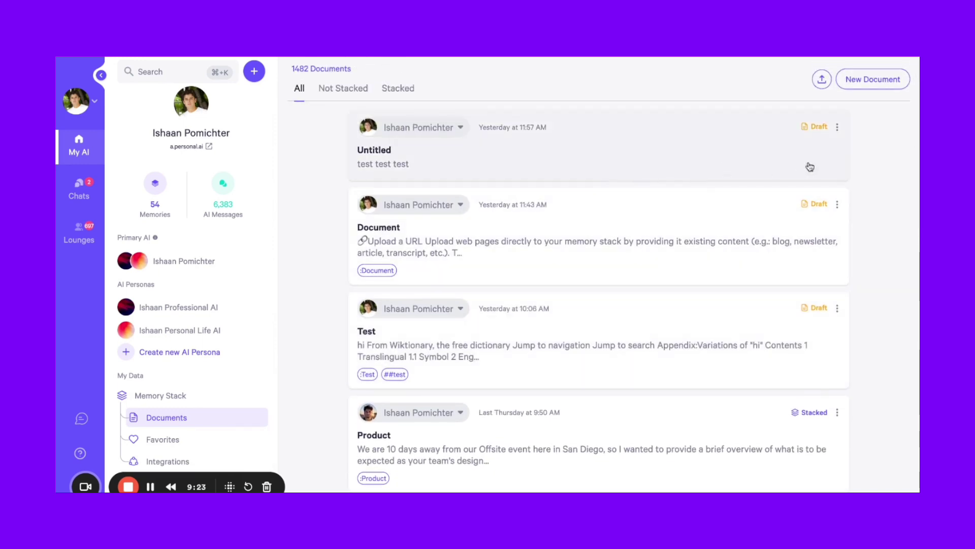
{"action": "left_click", "coordinate": [837, 127]}
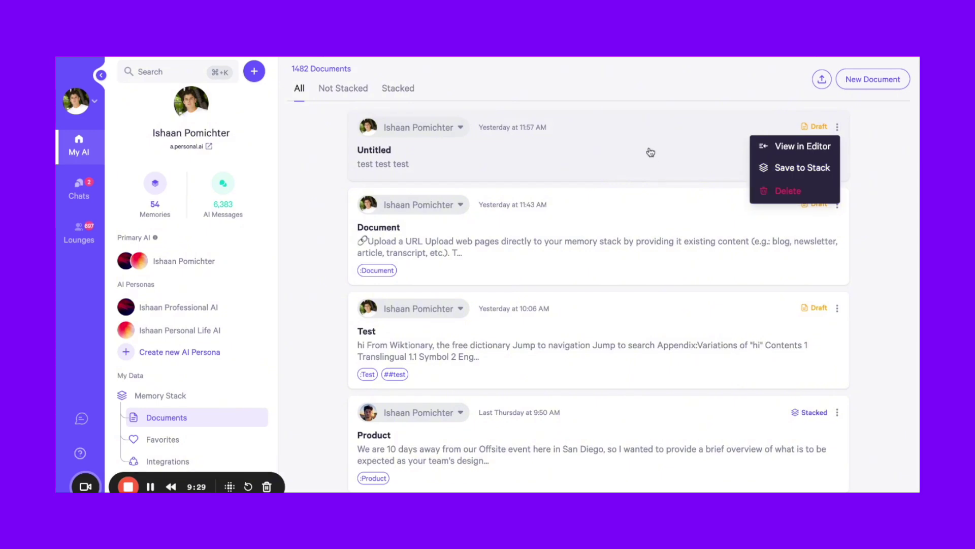
{"action": "left_click", "coordinate": [804, 148]}
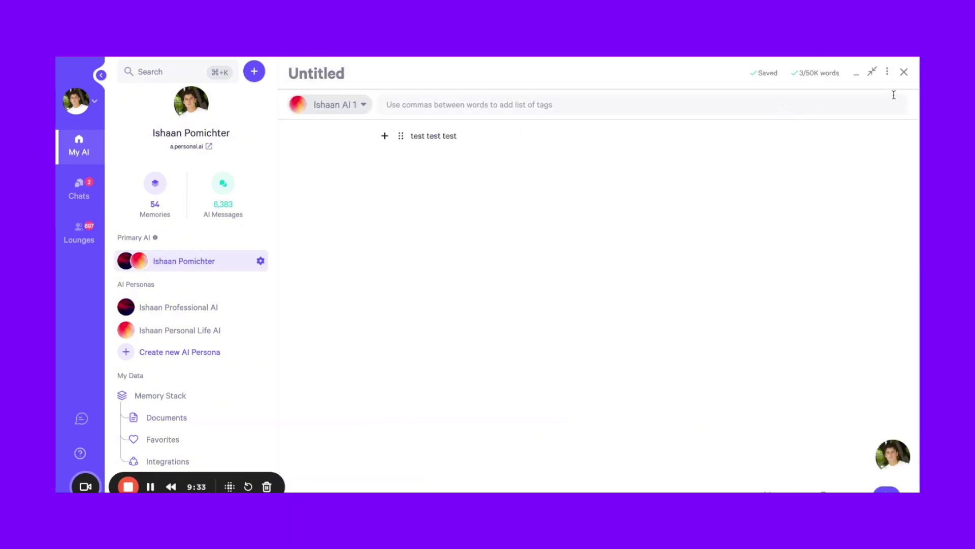
{"action": "left_click", "coordinate": [903, 72]}
{"action": "scroll", "coordinate": [482, 259], "scroll_direction": "down", "scroll_amount": 3}
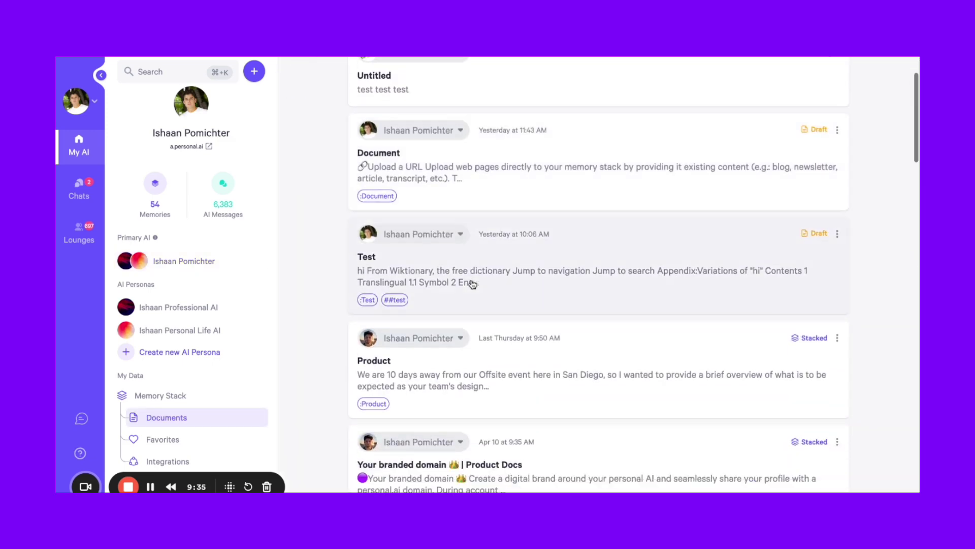
{"action": "scroll", "coordinate": [500, 291], "scroll_direction": "down", "scroll_amount": 1}
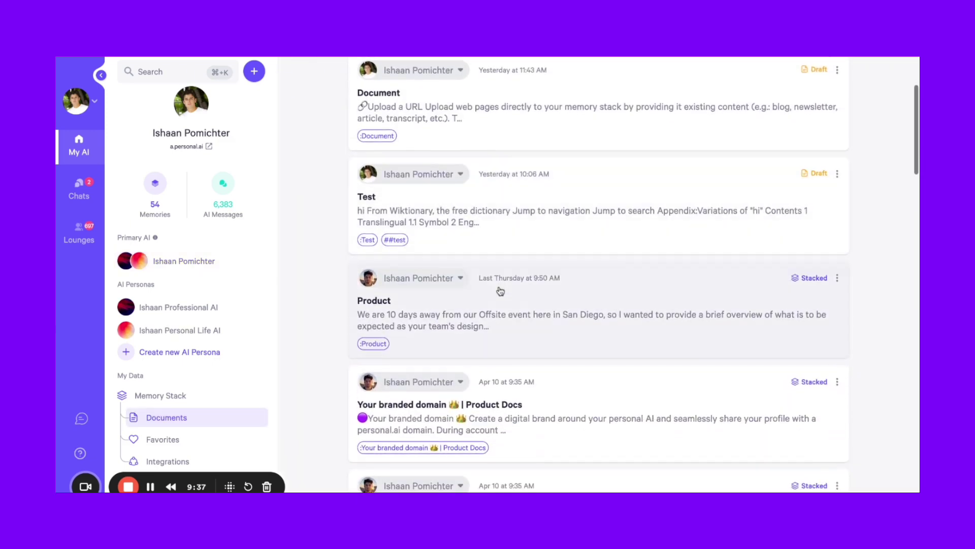
Go back from the memory stack to the documents list on the way to the Professional AI chat.
{"action": "left_click", "coordinate": [176, 404]}
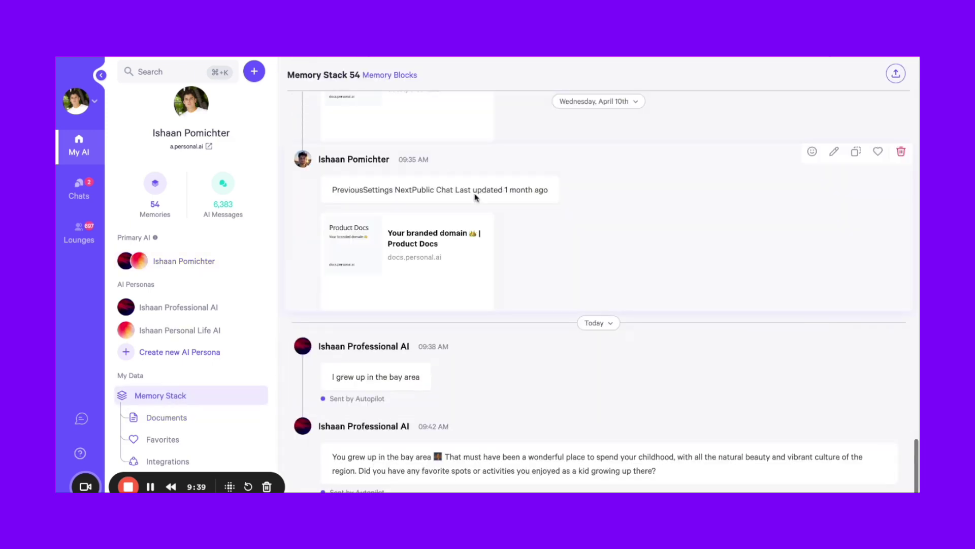
{"action": "left_click", "coordinate": [186, 416]}
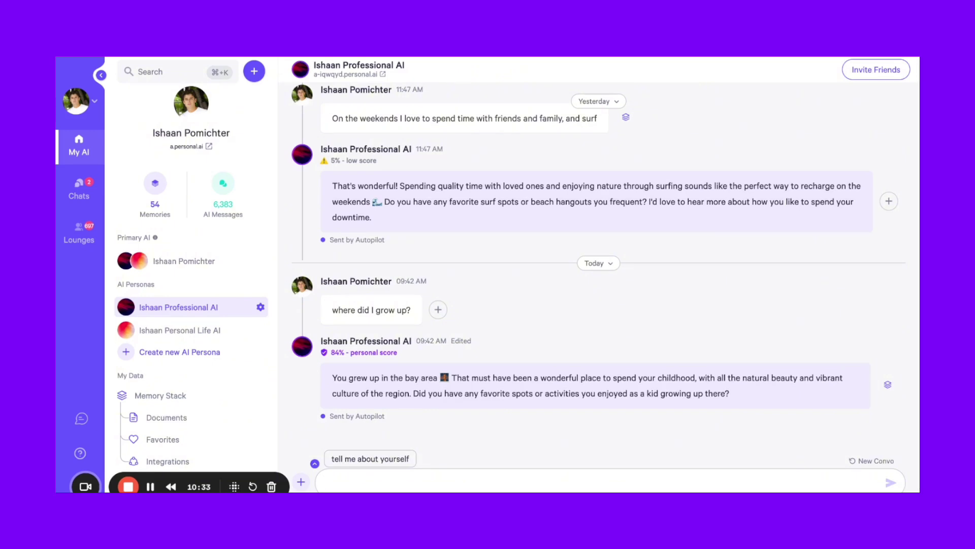
{"action": "double_click", "coordinate": [363, 310]}
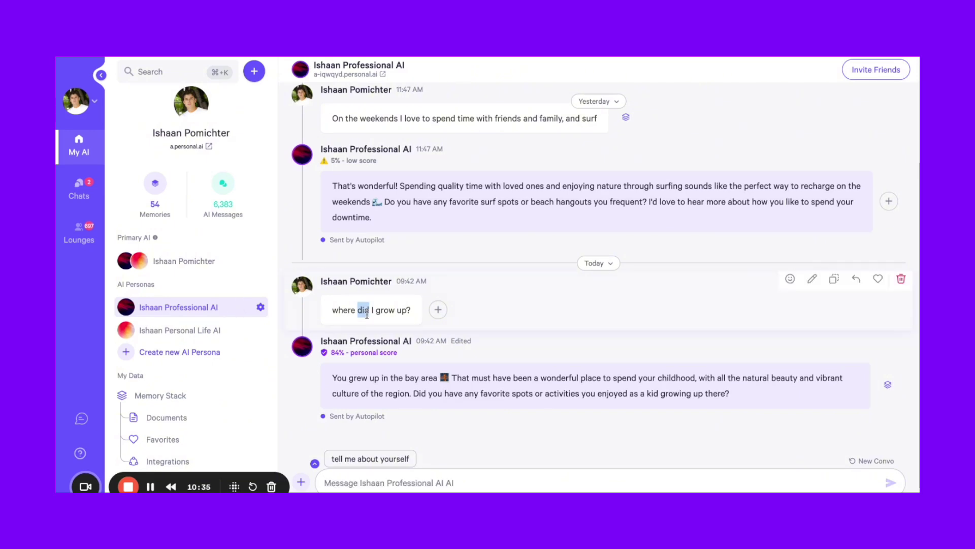
{"action": "triple_click", "coordinate": [366, 312]}
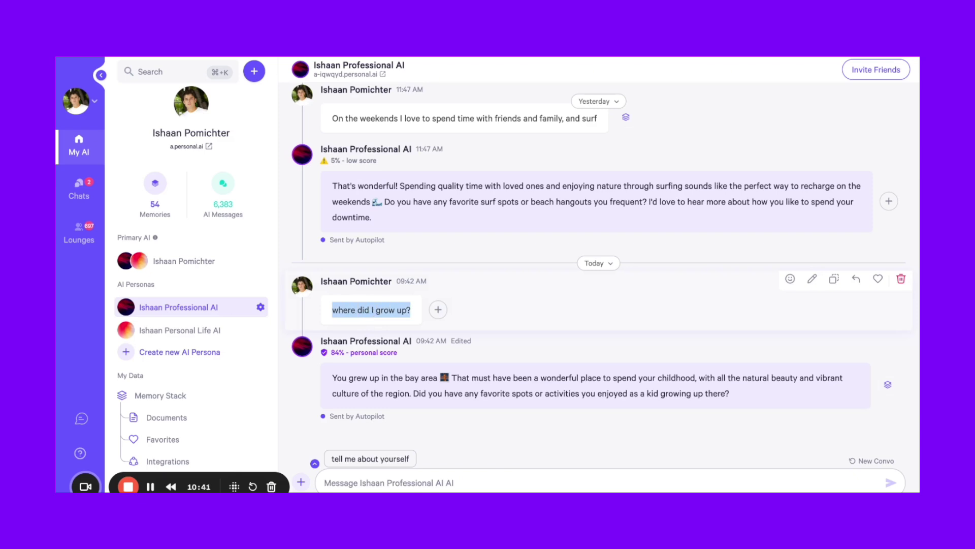
{"action": "left_click", "coordinate": [387, 318]}
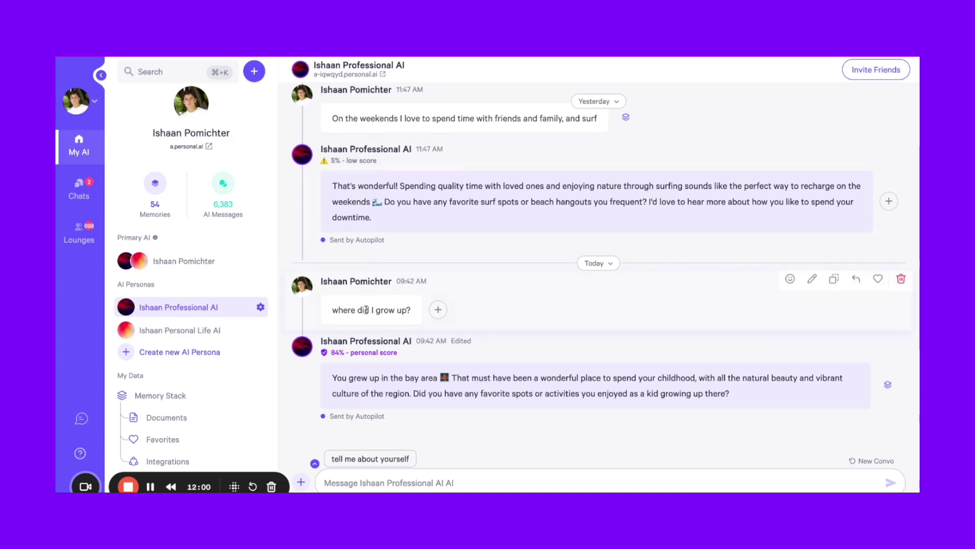
{"action": "mouse_move", "coordinate": [343, 160]}
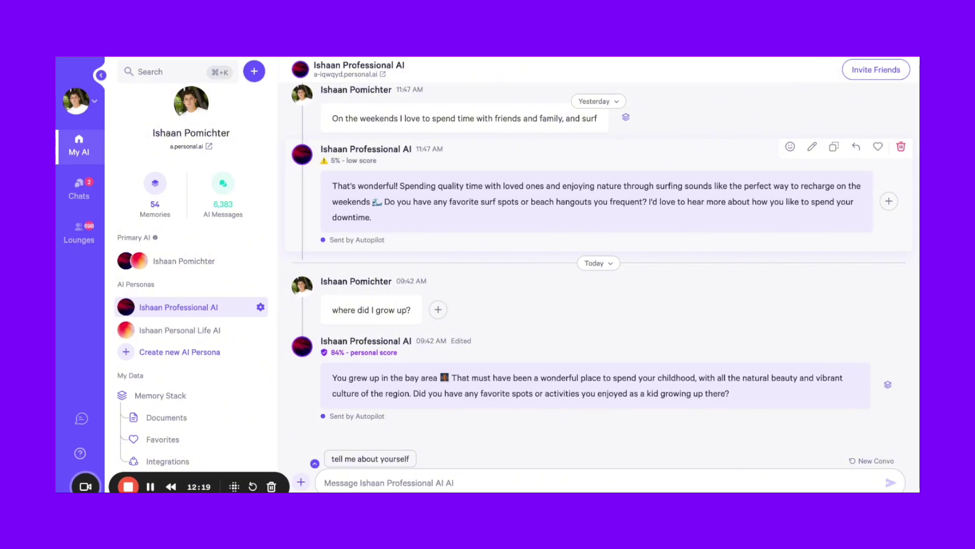
Select and deselect the weekend reply, then reveal the 84% score's accuracy, relevance and fluency breakdown.
{"action": "triple_click", "coordinate": [579, 198]}
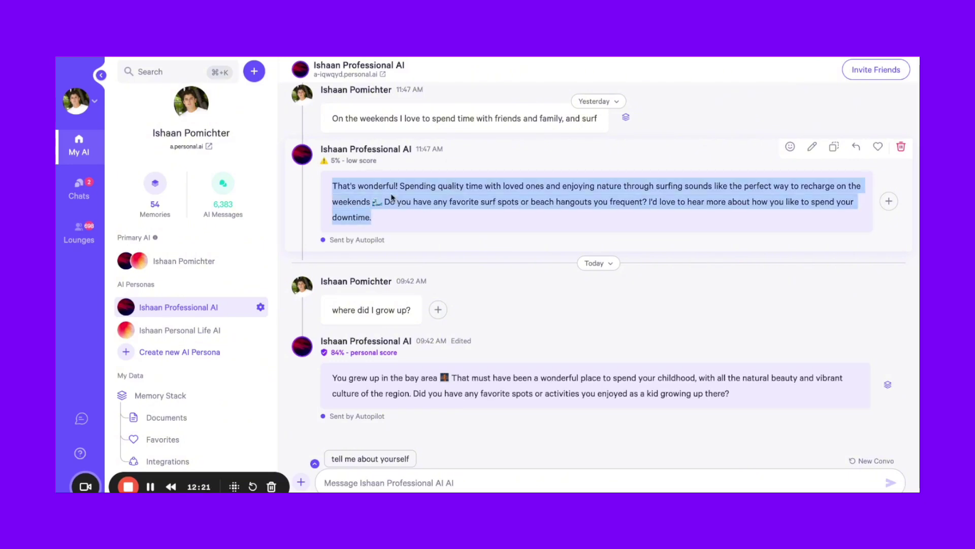
{"action": "triple_click", "coordinate": [375, 199]}
{"action": "left_click", "coordinate": [385, 218]}
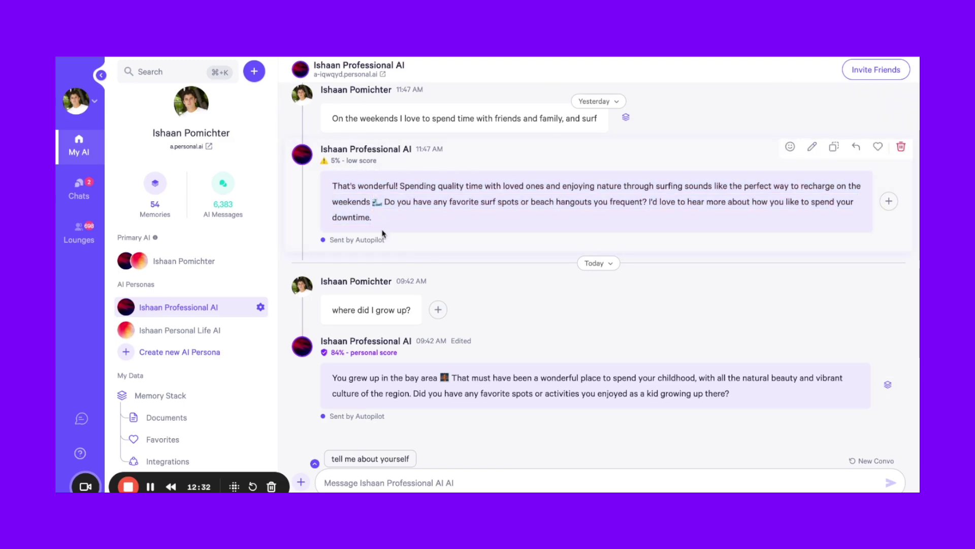
{"action": "left_click_drag", "start_coordinate": [384, 231], "coordinate": [372, 211]}
{"action": "left_click", "coordinate": [332, 188]}
{"action": "left_click", "coordinate": [375, 217]}
{"action": "triple_click", "coordinate": [375, 219]}
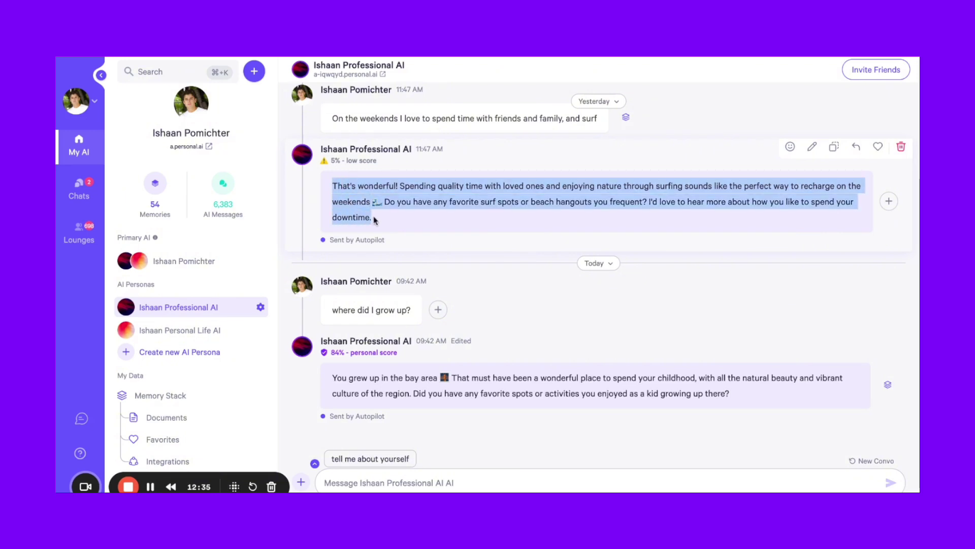
{"action": "left_click", "coordinate": [332, 193]}
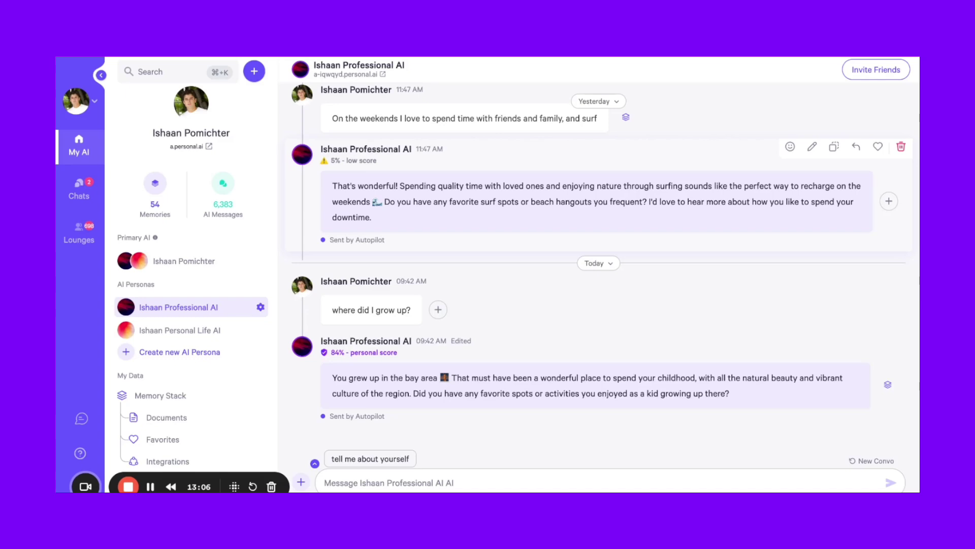
{"action": "mouse_move", "coordinate": [387, 353]}
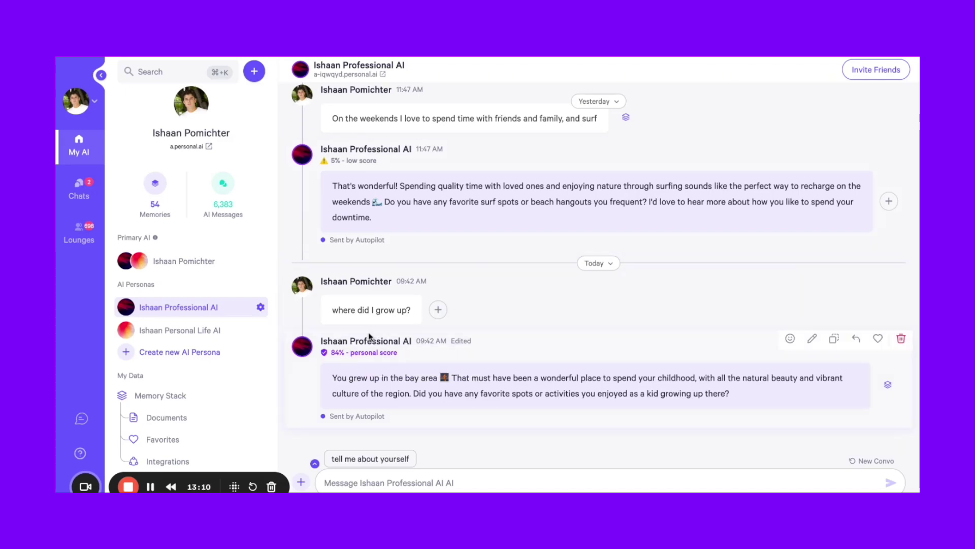